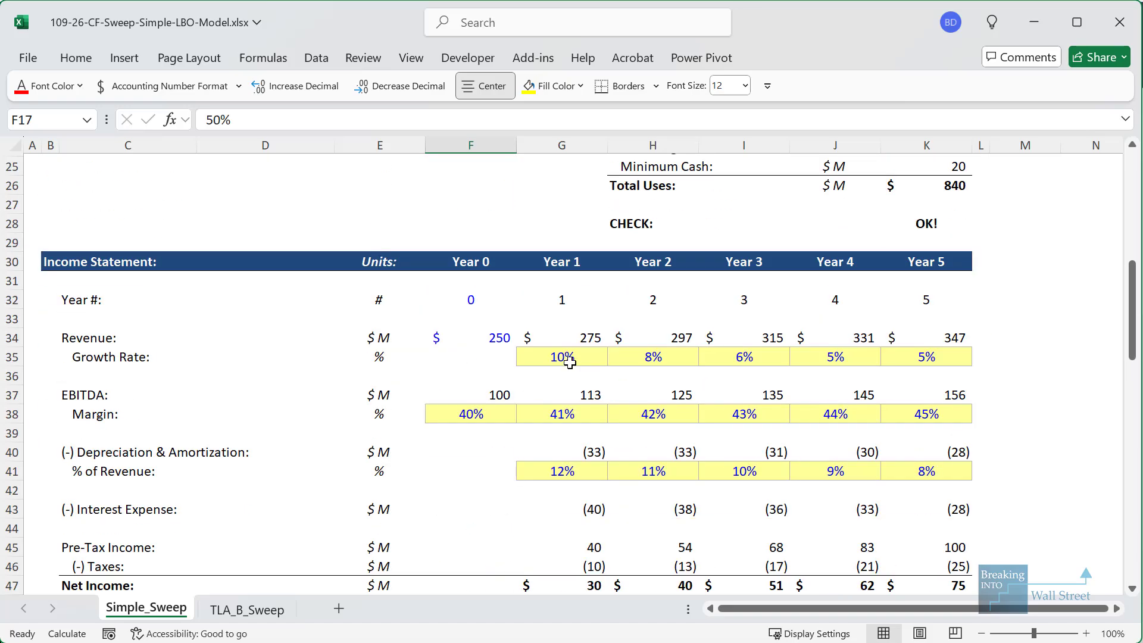
Review the Year 1 formula for Cash Flow Used for Debt Repayment in G65.
{"action": "scroll", "coordinate": [569, 361], "scroll_direction": "down", "scroll_amount": 1}
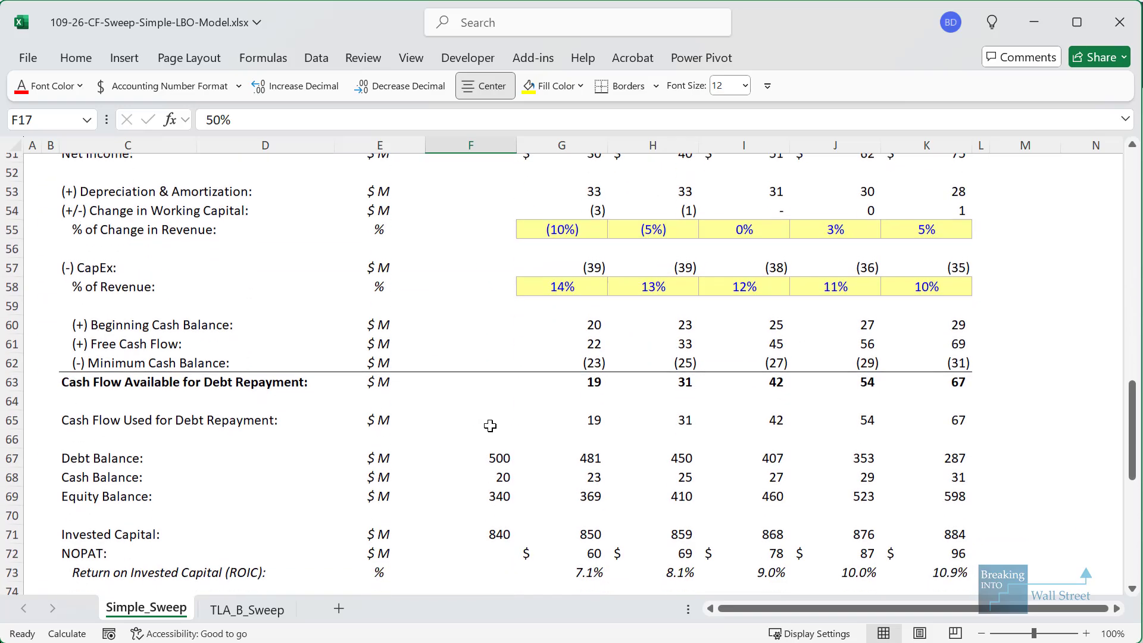
{"action": "mouse_move", "coordinate": [42, 393]}
{"action": "left_mouse_down"}
{"action": "mouse_move", "coordinate": [1065, 398]}
{"action": "mouse_move", "coordinate": [1135, 435]}
{"action": "left_mouse_up"}
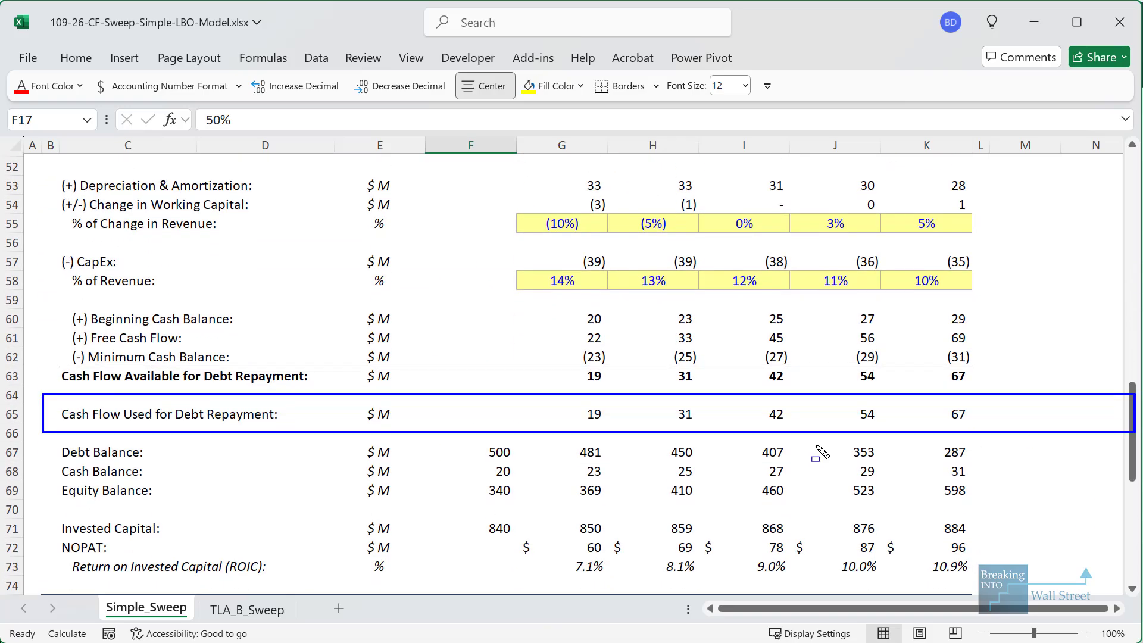
{"action": "key", "text": "Escape"}
{"action": "double_click", "coordinate": [566, 413]}
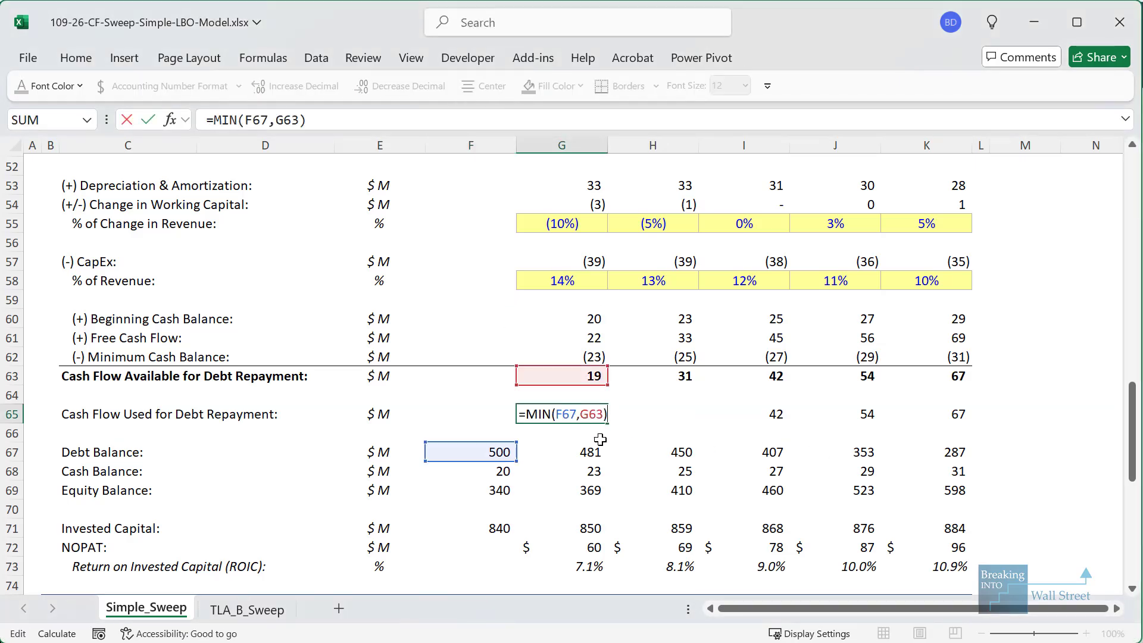
{"action": "key", "text": "Escape"}
Begin a new formula for Cash Flow Used for Debt Repayment in G65 with =IF(G63>0,MIN(F67,.
{"action": "type", "text": "=IF("}
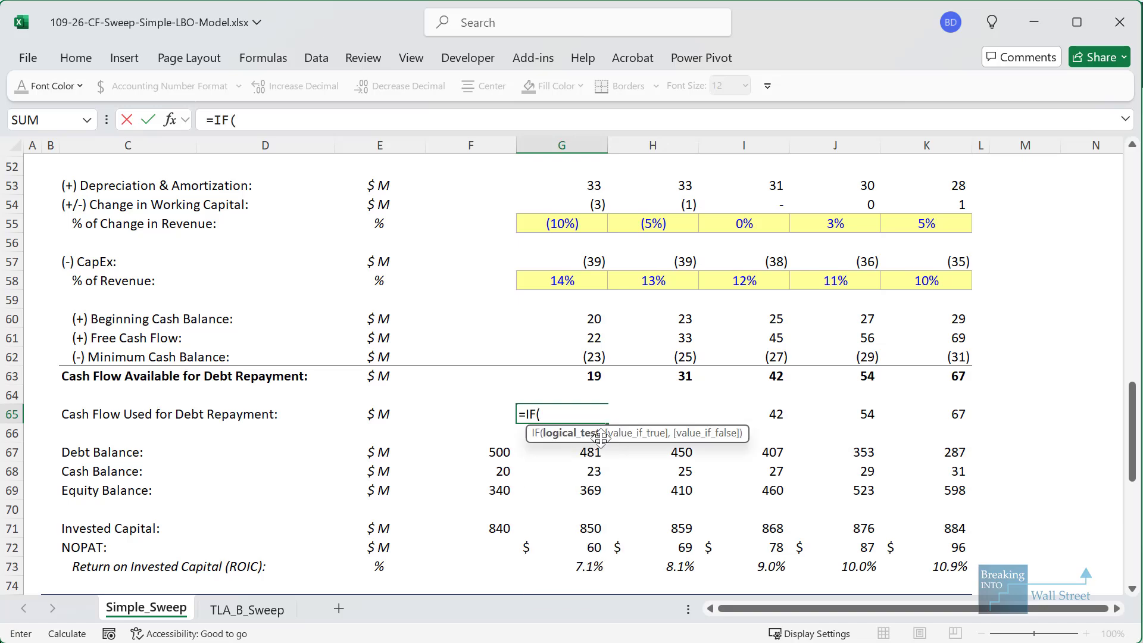
{"action": "key", "text": "Up"}
{"action": "key", "text": "Up"}
{"action": "type", "text": ">0,MIN("}
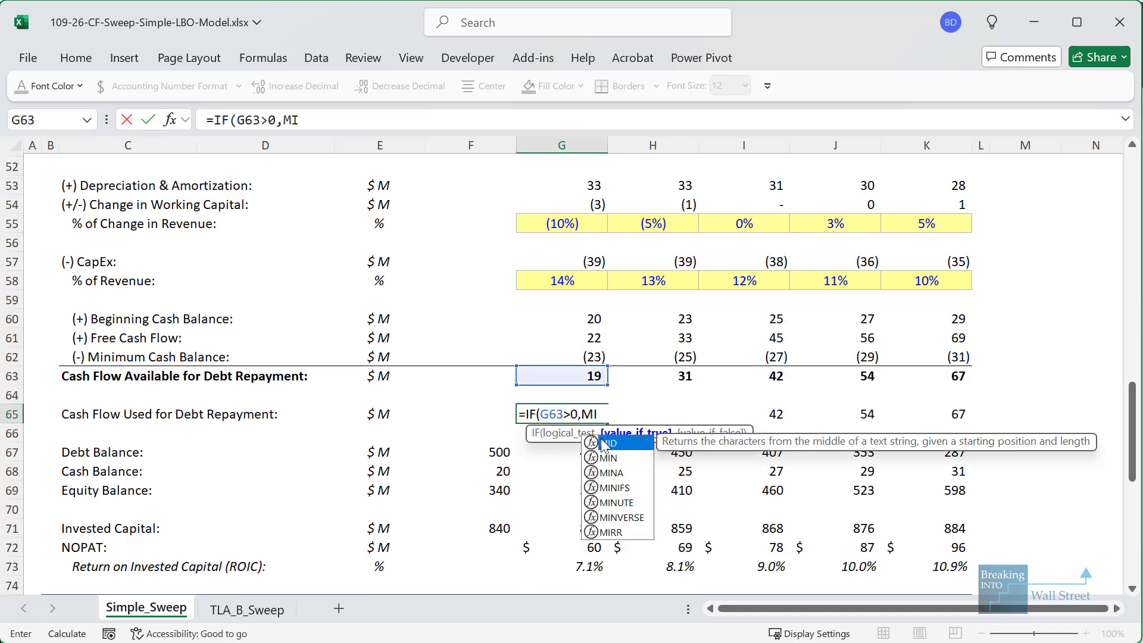
{"action": "key", "text": "Left"}
{"action": "key", "text": "Down"}
{"action": "key", "text": "Down"}
{"action": "type", "text": ","}
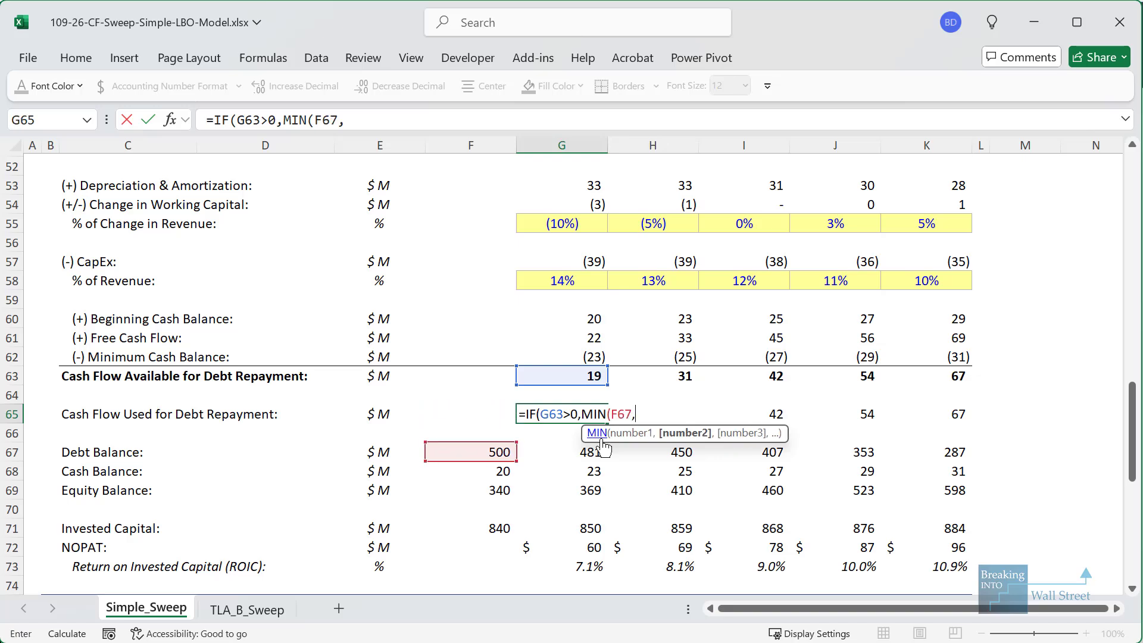
Complete the G65 formula with G63*$F$17 as the second MIN argument and G63 as the value if false.
{"action": "key", "text": "Up"}
{"action": "key", "text": "Up"}
{"action": "type", "text": "*"}
{"action": "scroll", "coordinate": [544, 350], "scroll_direction": "up", "scroll_amount": 15}
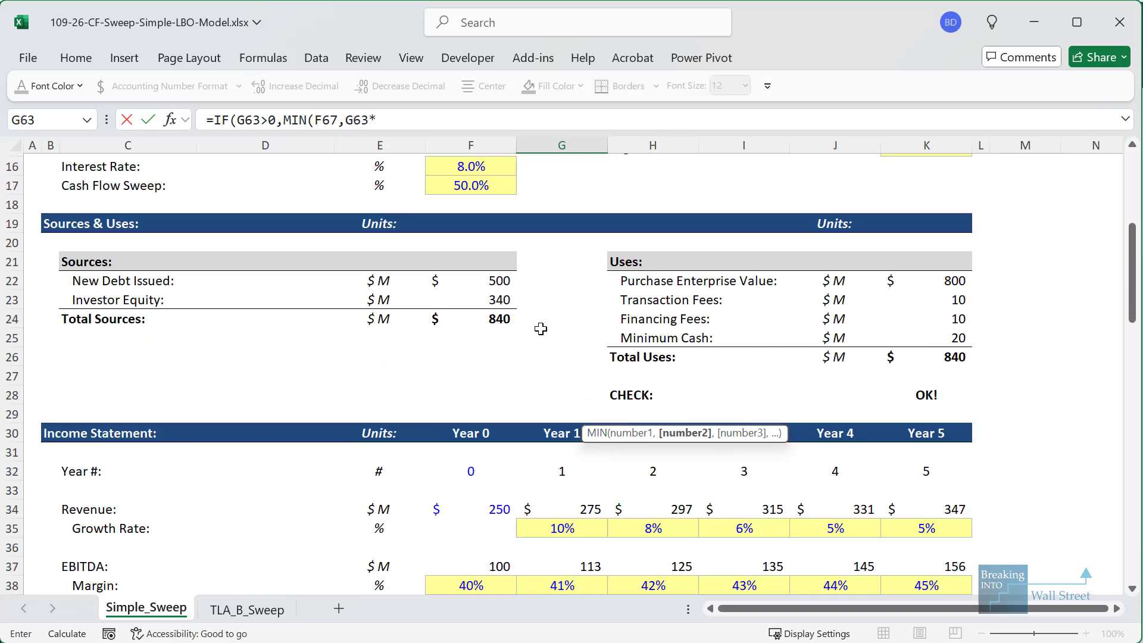
{"action": "left_click", "coordinate": [492, 352]}
{"action": "key", "text": "F4"}
{"action": "scroll", "coordinate": [534, 357], "scroll_direction": "down", "scroll_amount": 16}
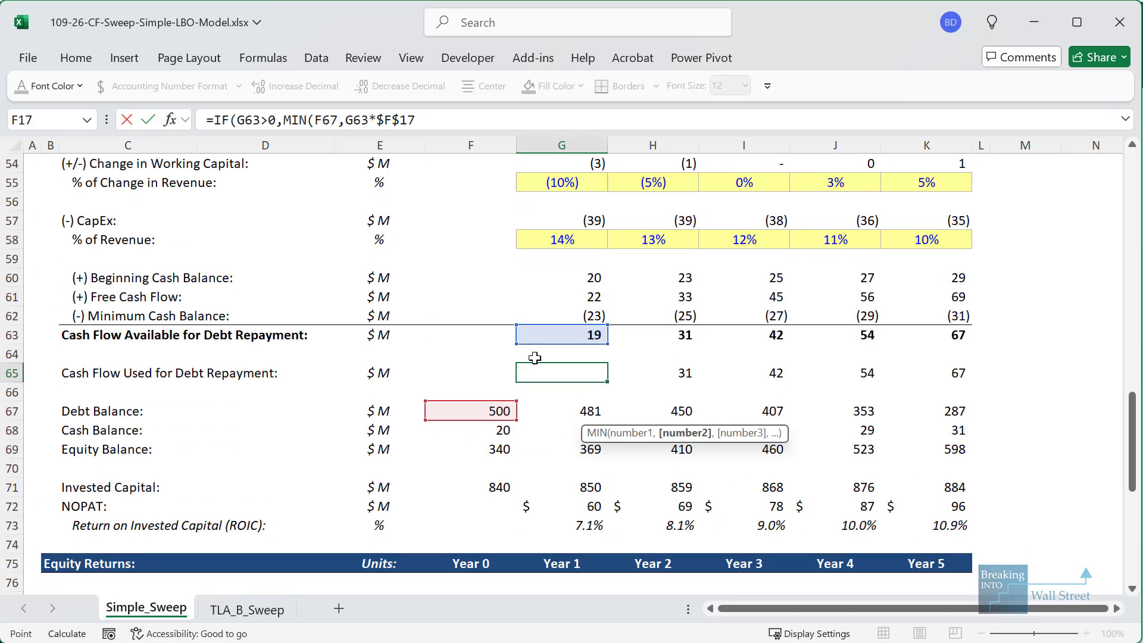
{"action": "type", "text": "),"}
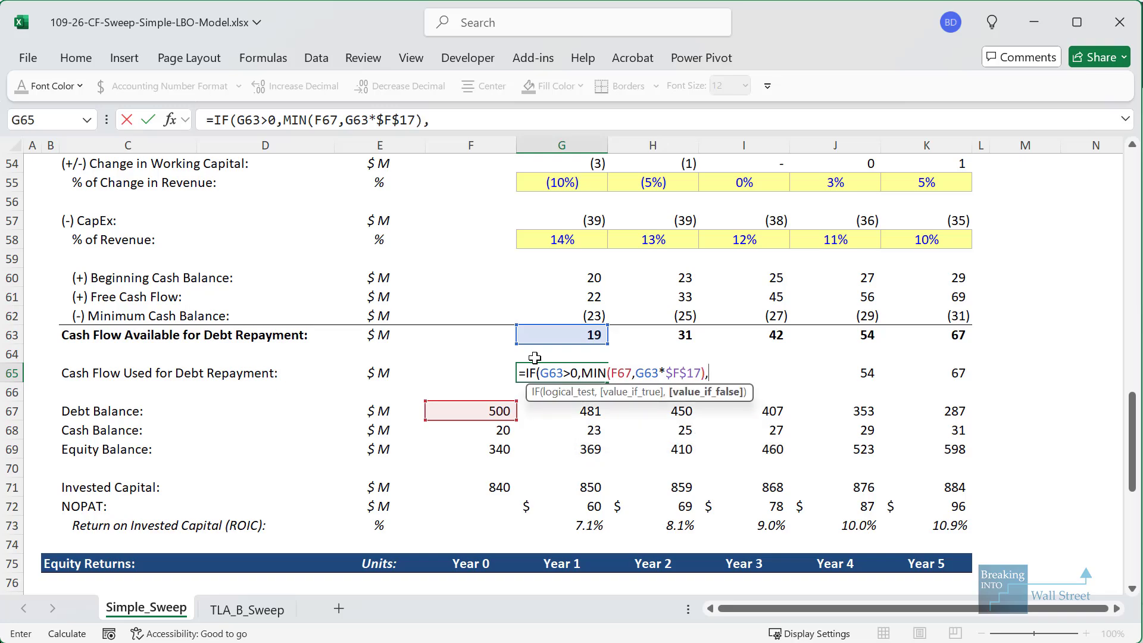
{"action": "left_click", "coordinate": [568, 335]}
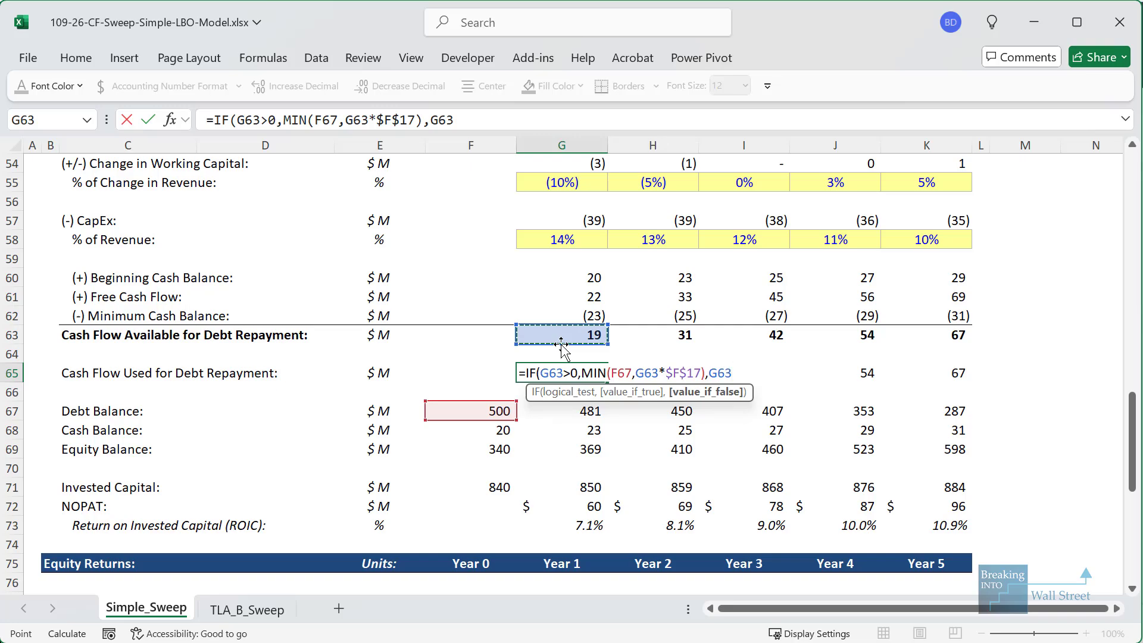
{"action": "type", "text": ")"}
{"action": "key", "text": "ctrl+Return"}
Copy the Year 1 Cash Flow Used for Debt Repayment formula across Years 2 to 5 using Paste Special for formulas.
{"action": "key", "text": "ctrl+c"}
{"action": "key", "text": "shift+Right"}
{"action": "key", "text": "shift+Right"}
{"action": "key", "text": "shift+Right"}
{"action": "key", "text": "shift+Right"}
{"action": "key", "text": "ctrl+alt+v"}
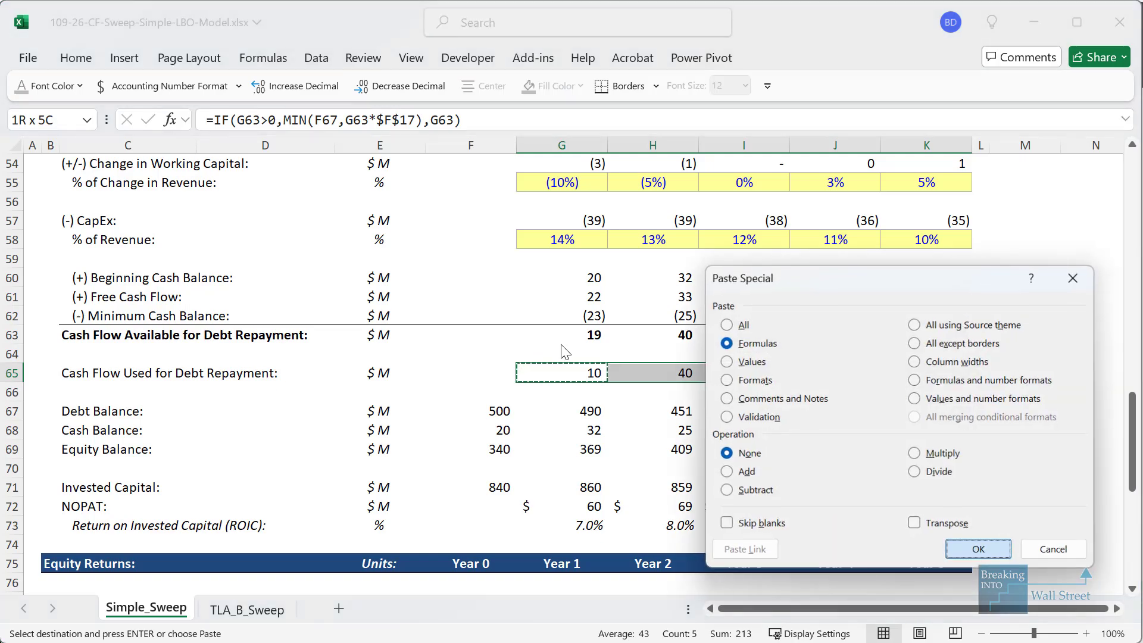
{"action": "key", "text": "r"}
{"action": "key", "text": "Return"}
{"action": "key", "text": "Down"}
{"action": "key", "text": "Up"}
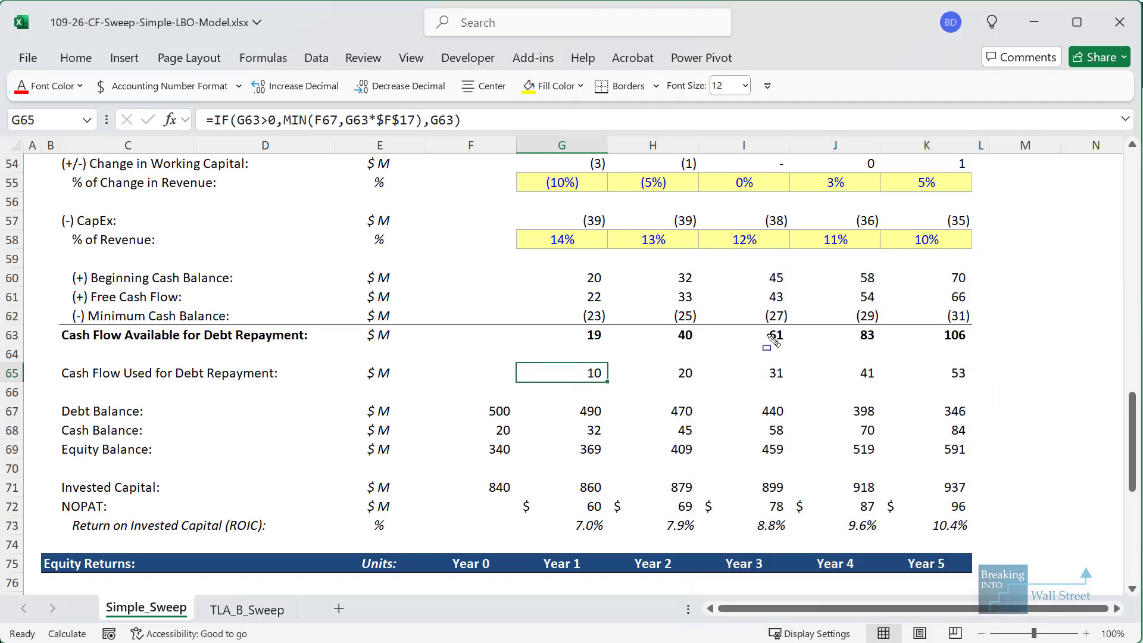
Compare Year 2 cash flow available and used for debt repayment, and switch to the presentation to show the Returns point.
{"action": "left_click_drag", "start_coordinate": [658, 316], "coordinate": [732, 391]}
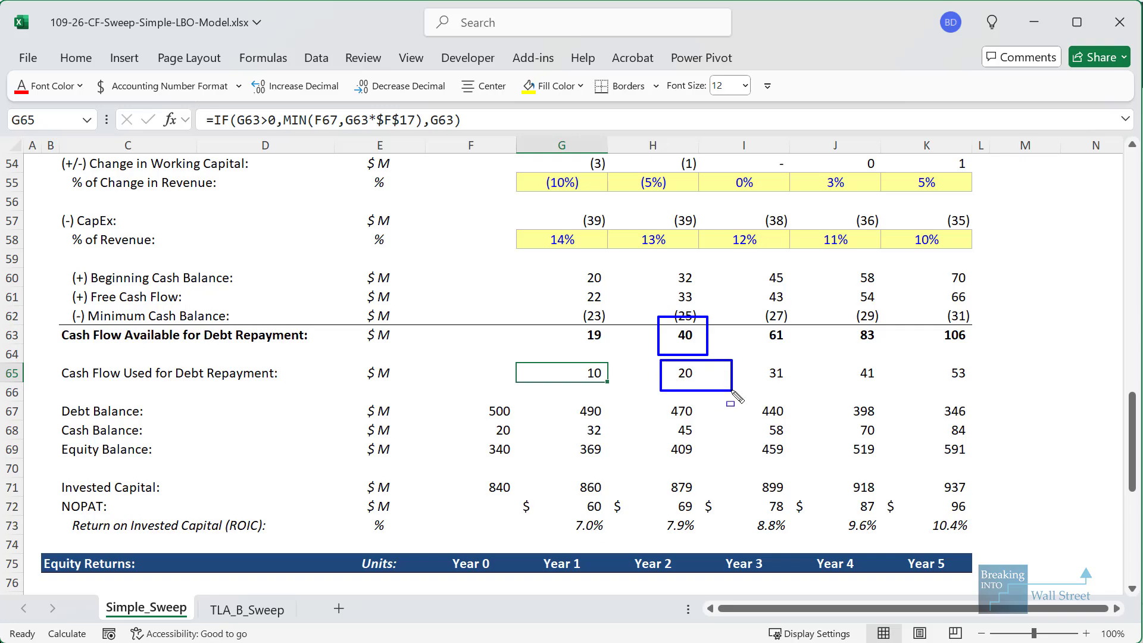
{"action": "key", "text": "Escape"}
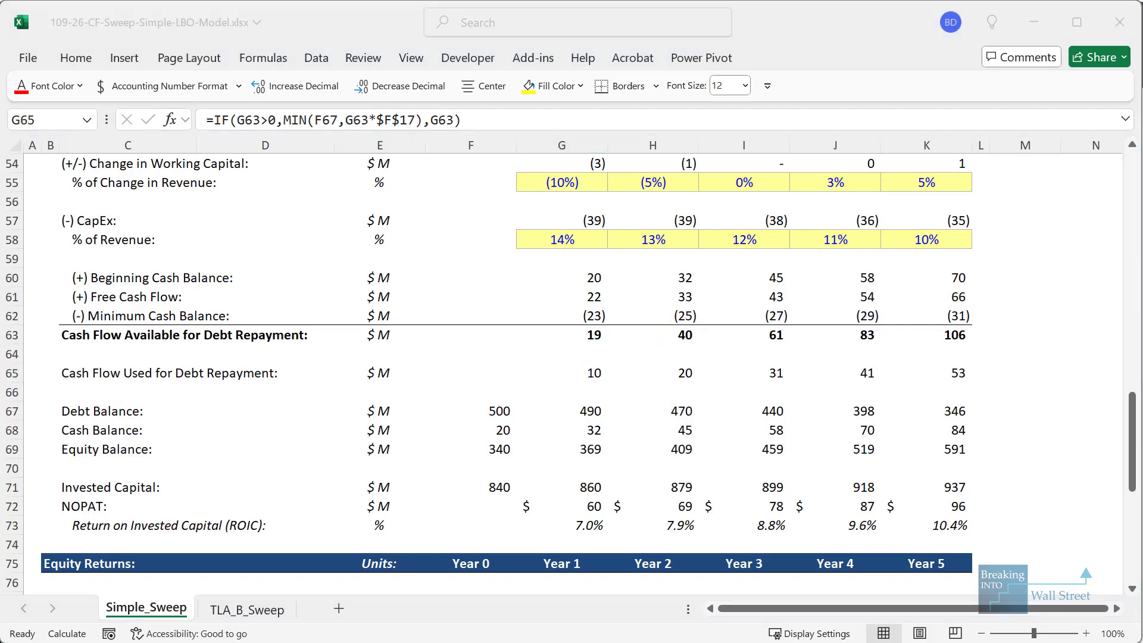
{"action": "left_click", "coordinate": [458, 633]}
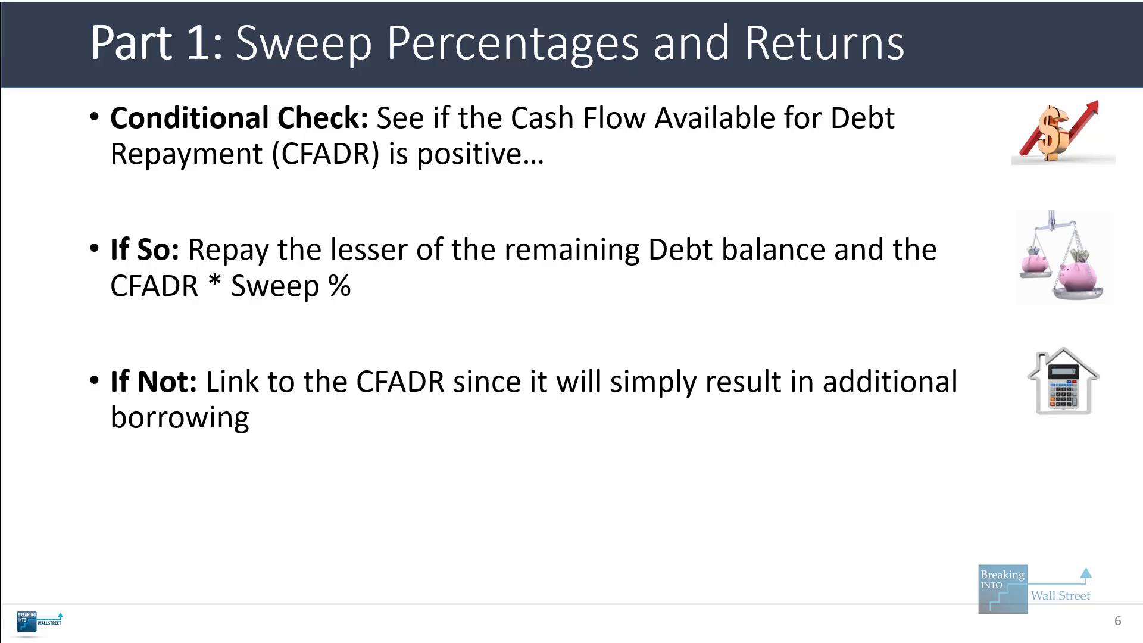
{"action": "key", "text": "Right"}
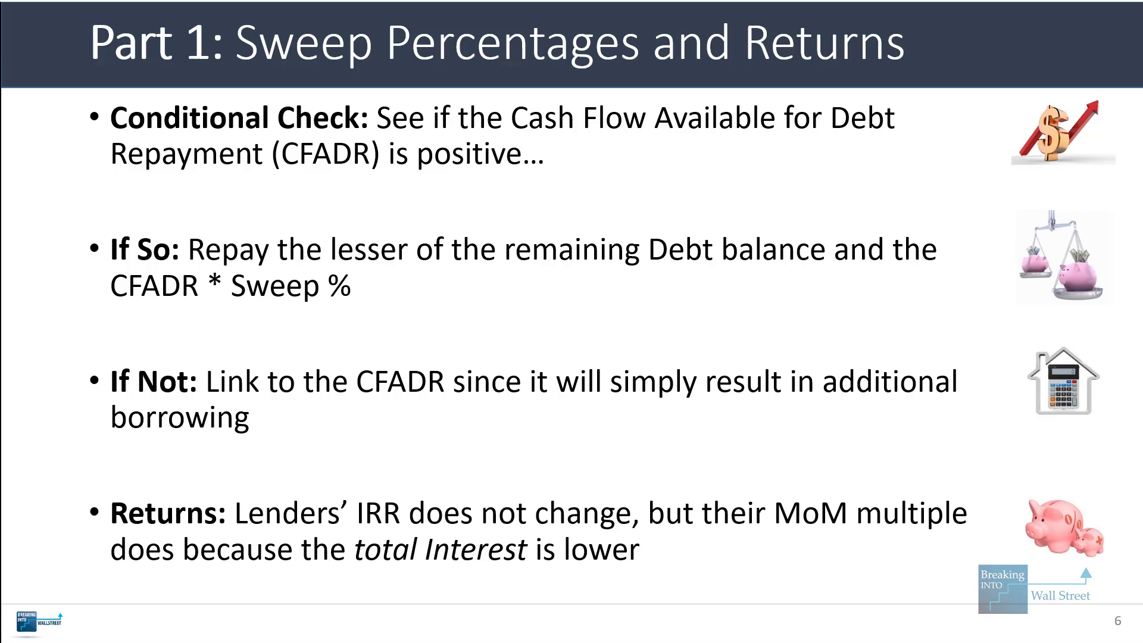
Return to the workbook 109-26-CF-Sweep-Simple-LBO-Model.xlsx and view the Returns to Lenders section.
{"action": "mouse_move", "coordinate": [418, 641]}
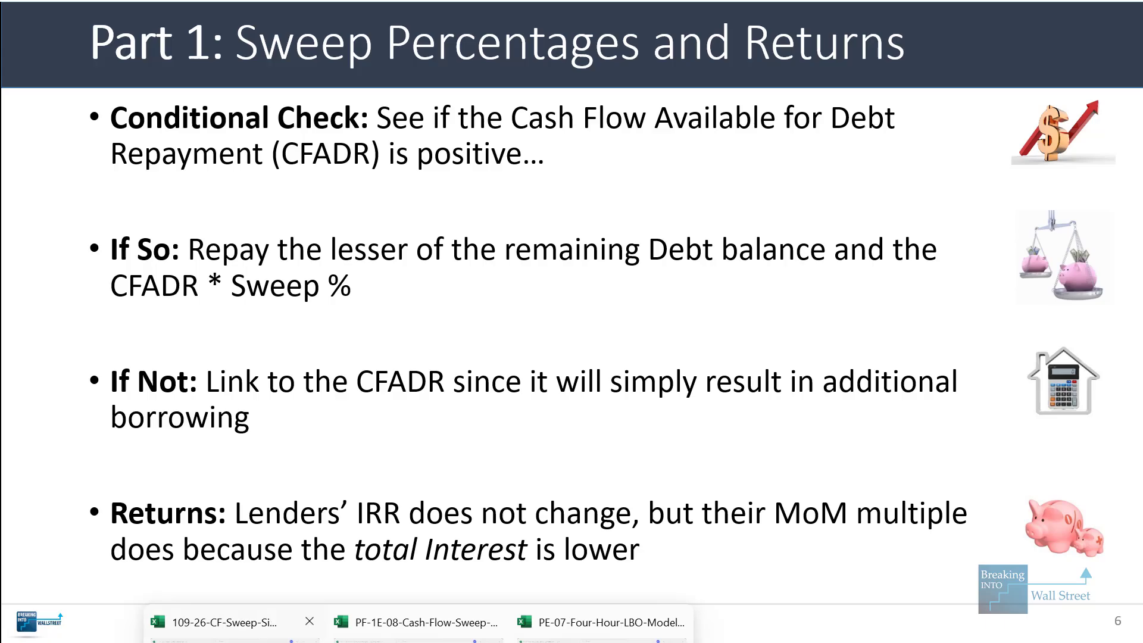
{"action": "left_click", "coordinate": [238, 625]}
{"action": "scroll", "coordinate": [510, 495], "scroll_direction": "down", "scroll_amount": 8}
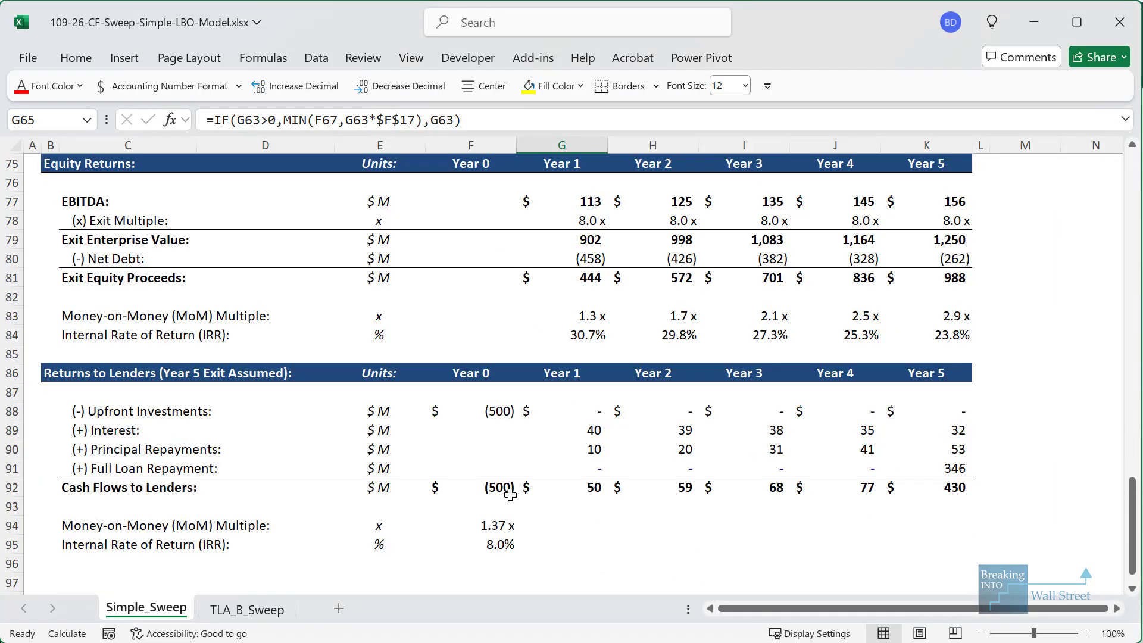
{"action": "left_click_drag", "start_coordinate": [49, 316], "coordinate": [980, 491]}
{"action": "left_click", "coordinate": [745, 468]}
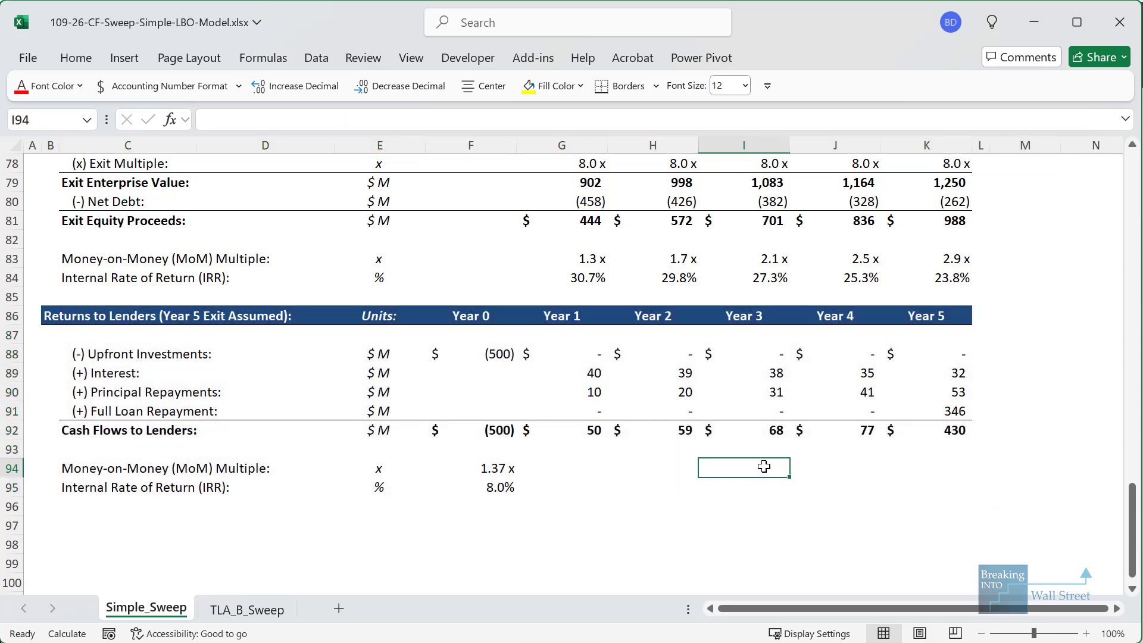
Inspect the Upfront Investments and Interest formulas in the Returns to Lenders section.
{"action": "left_click", "coordinate": [500, 356]}
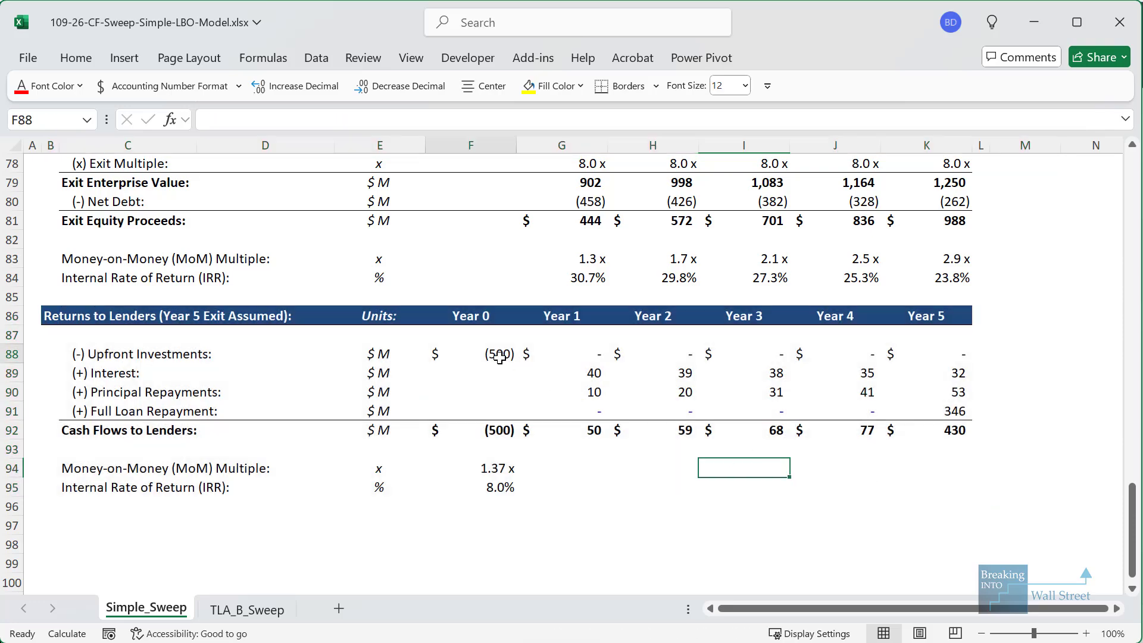
{"action": "left_click", "coordinate": [534, 368]}
{"action": "key", "text": "F2"}
{"action": "key", "text": "Escape"}
{"action": "key", "text": "Right"}
{"action": "key", "text": "F2"}
{"action": "key", "text": "Escape"}
{"action": "key", "text": "Right"}
Inspect the Year 1 Principal Repayments formula in G90 and trace it to the Cash Flow Used for Debt Repayment row.
{"action": "key", "text": "Left"}
{"action": "key", "text": "Down"}
{"action": "key", "text": "Left"}
{"action": "key", "text": "F2"}
{"action": "scroll", "coordinate": [534, 368], "scroll_direction": "up", "scroll_amount": 8}
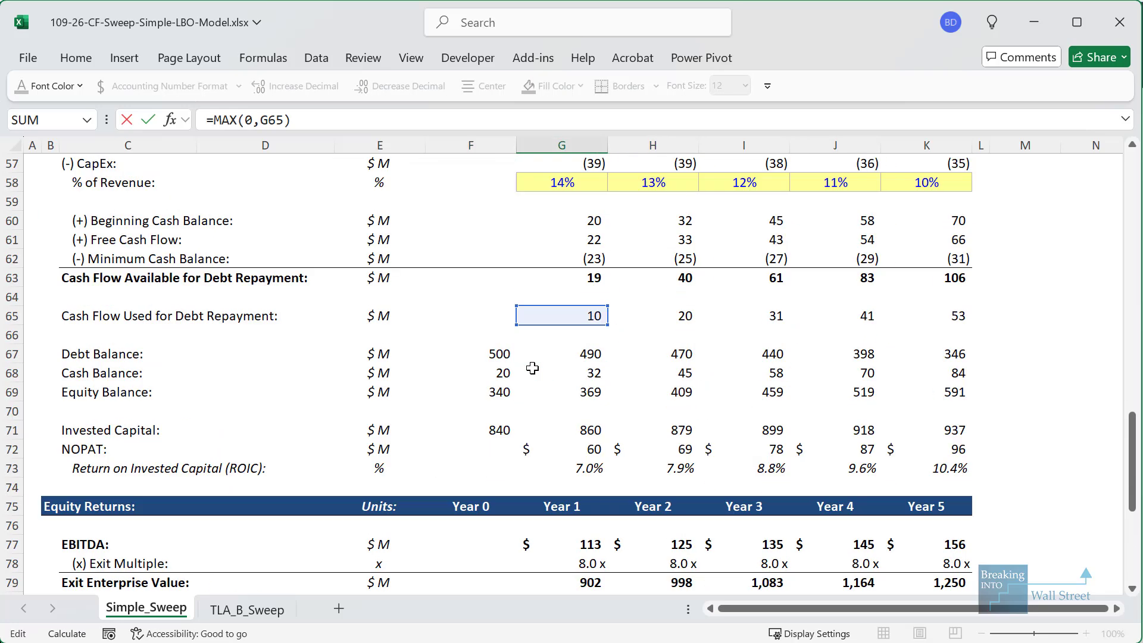
{"action": "mouse_move", "coordinate": [509, 359]}
{"action": "left_mouse_down"}
{"action": "mouse_move", "coordinate": [993, 437]}
{"action": "mouse_move", "coordinate": [1019, 387]}
{"action": "left_mouse_up"}
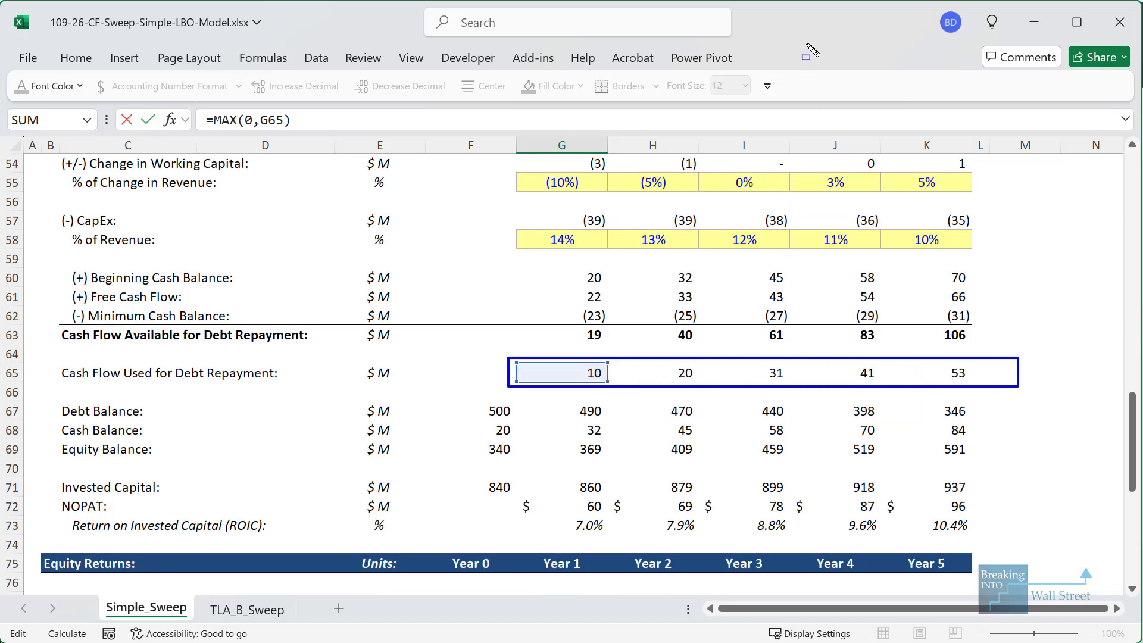
{"action": "key", "text": "Escape"}
{"action": "key", "text": "Escape"}
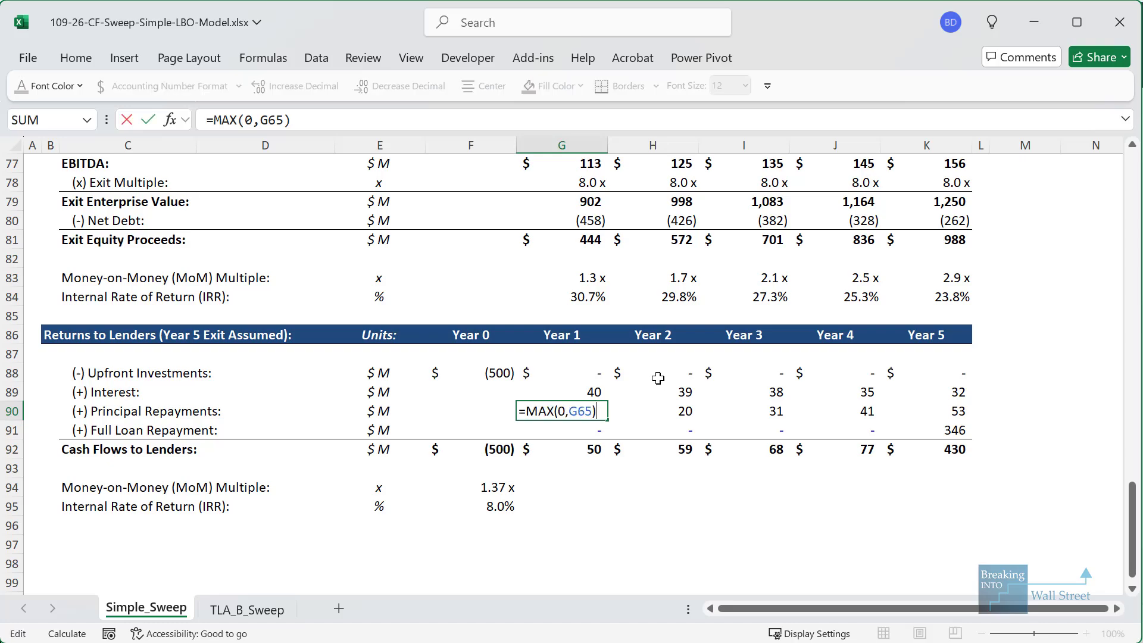
Review the Full Loan Repayment row against the Year 5 exit assumption in the Returns to Lenders section.
{"action": "key", "text": "Down"}
{"action": "key", "text": "Right"}
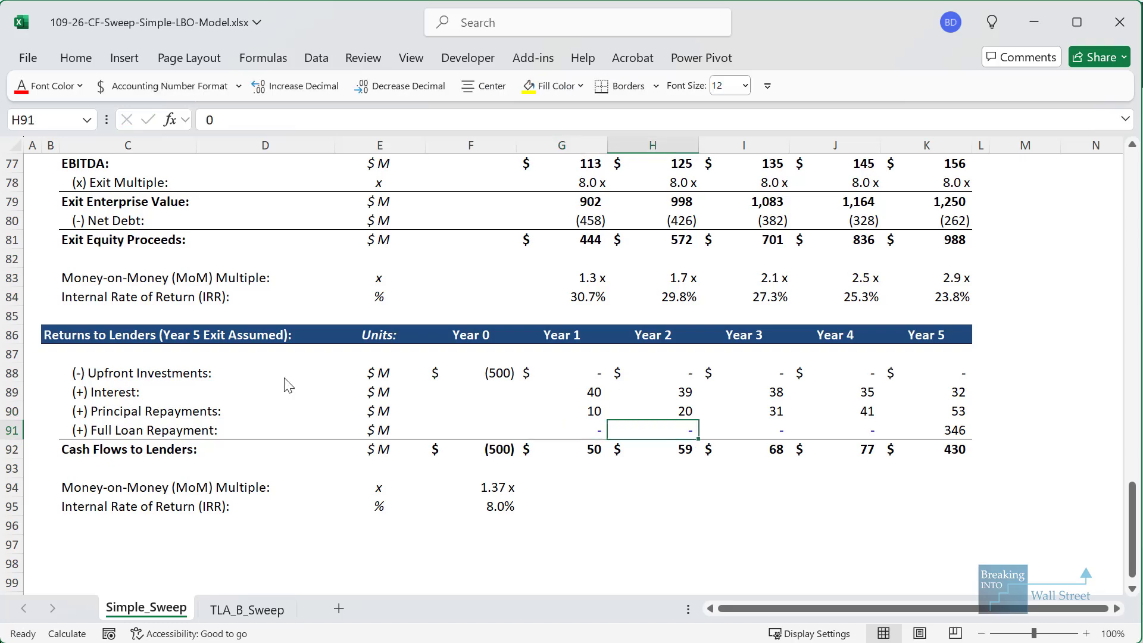
{"action": "left_click_drag", "start_coordinate": [158, 317], "coordinate": [312, 349]}
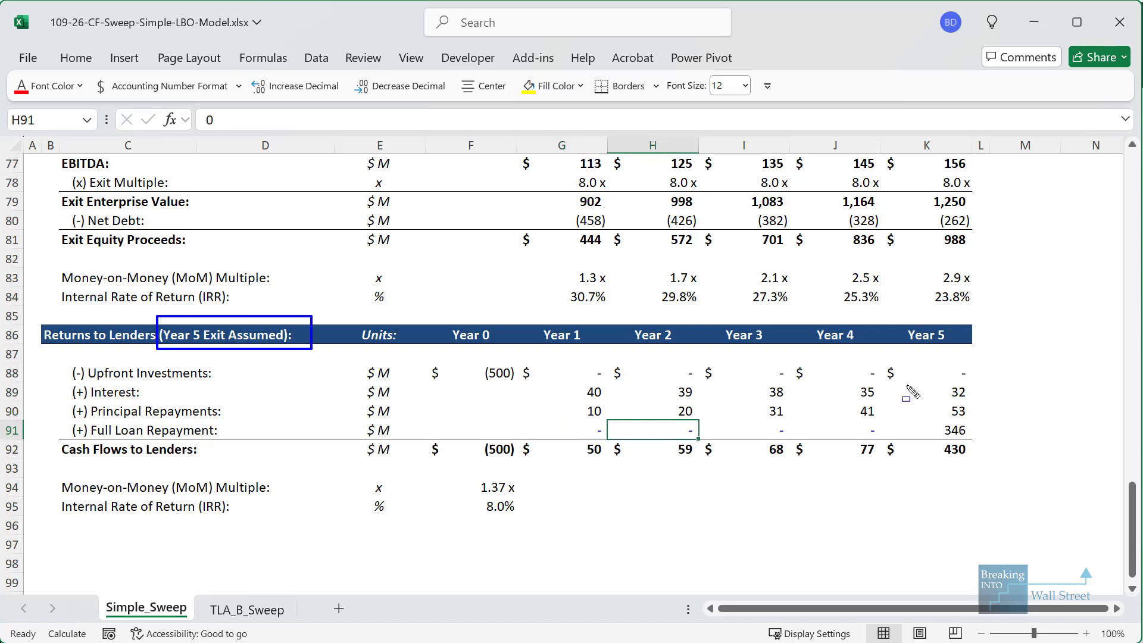
{"action": "left_click_drag", "start_coordinate": [885, 321], "coordinate": [1000, 470]}
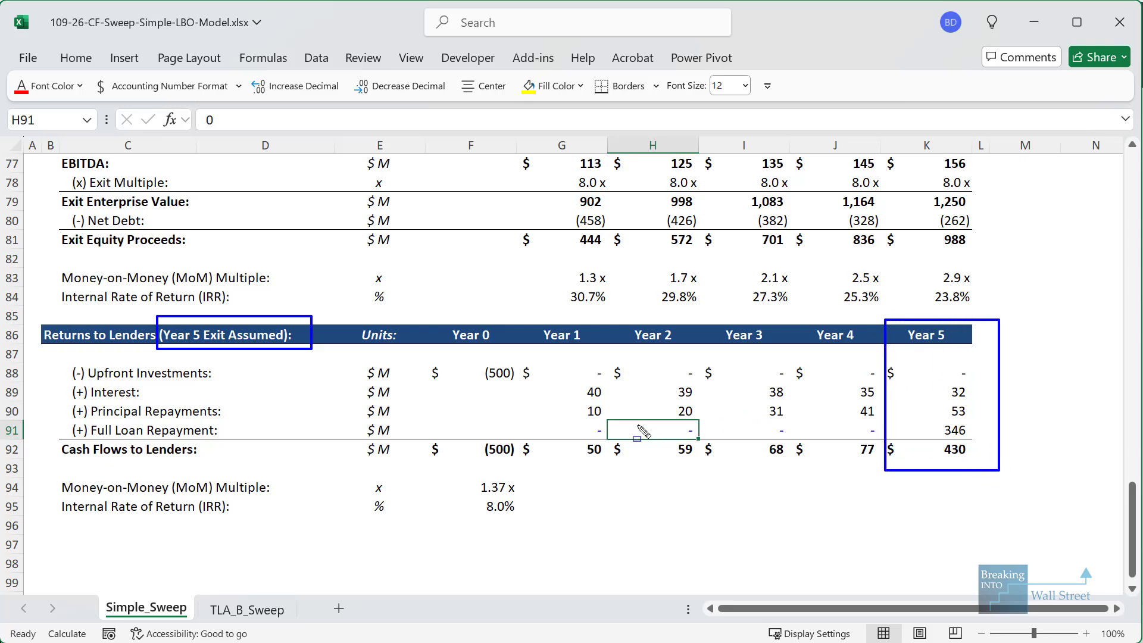
{"action": "key", "text": "Escape"}
Review the lenders' Money-on-Money multiple and IRR below the Cash Flows to Lenders row.
{"action": "left_click", "coordinate": [536, 504]}
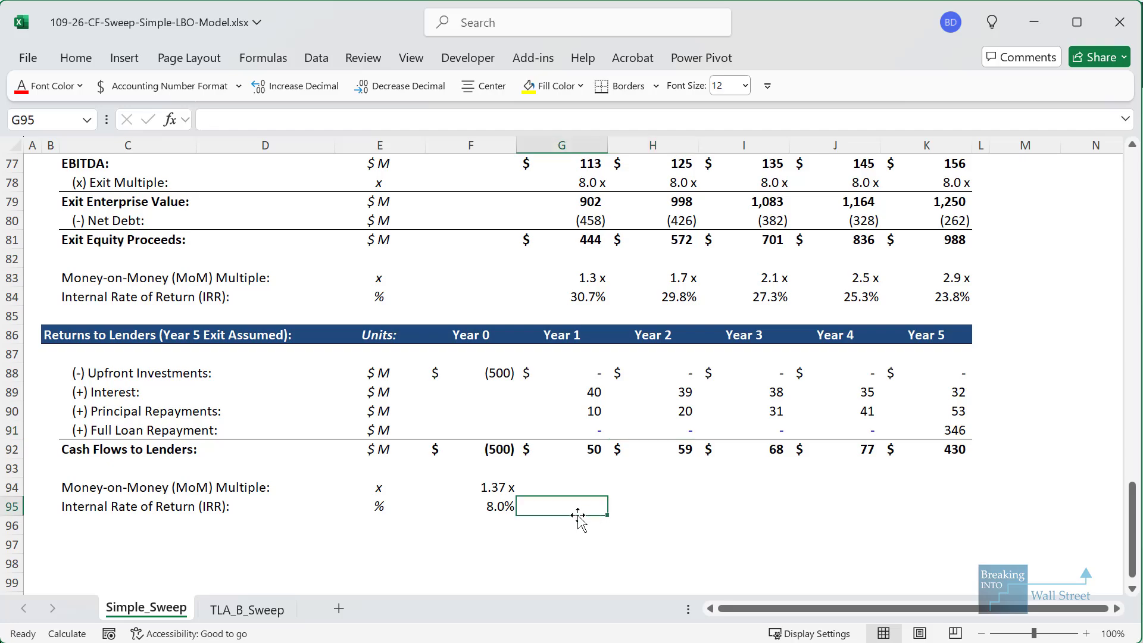
{"action": "left_click", "coordinate": [655, 503]}
{"action": "key", "text": "ctrl+2"}
{"action": "left_click_drag", "start_coordinate": [450, 473], "coordinate": [563, 522]}
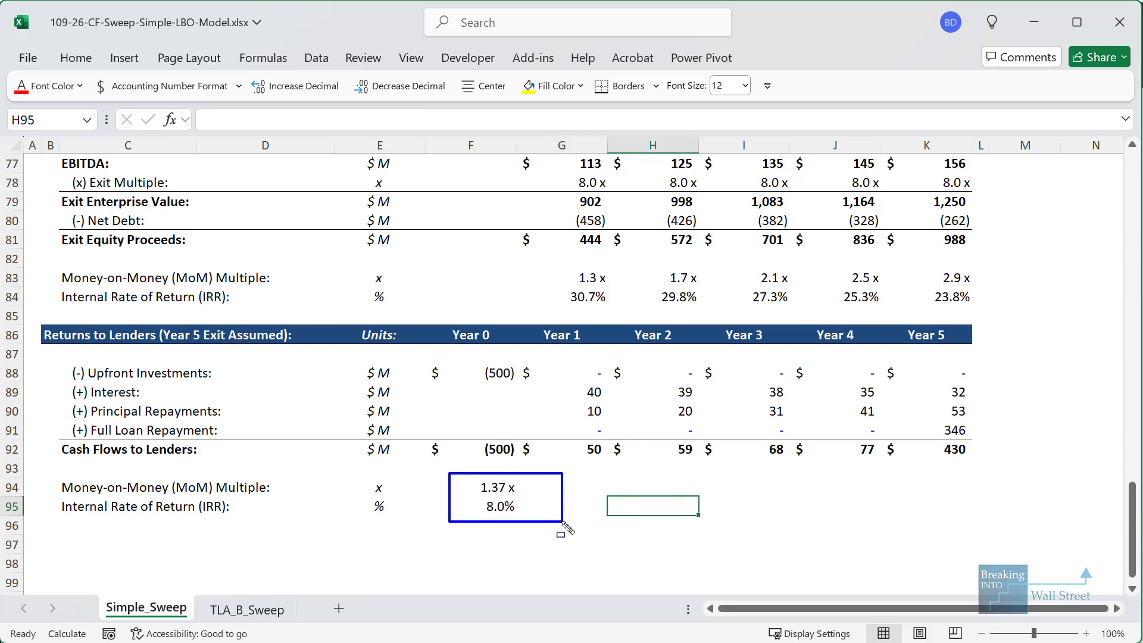
{"action": "key", "text": "Escape"}
Set the Cash Flow Sweep in F17 to 100% and review the lenders' Money-on-Money multiple and IRR.
{"action": "scroll", "coordinate": [565, 427], "scroll_direction": "up", "scroll_amount": 13}
{"action": "scroll", "coordinate": [565, 426], "scroll_direction": "up", "scroll_amount": 12}
{"action": "left_click", "coordinate": [485, 448]}
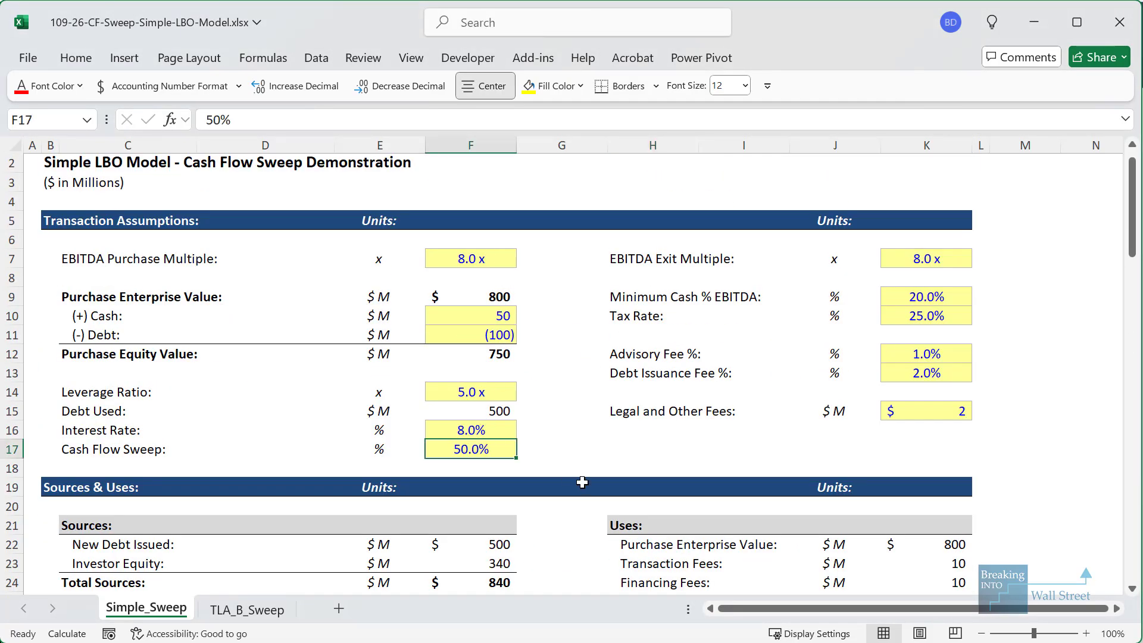
{"action": "type", "text": "100"}
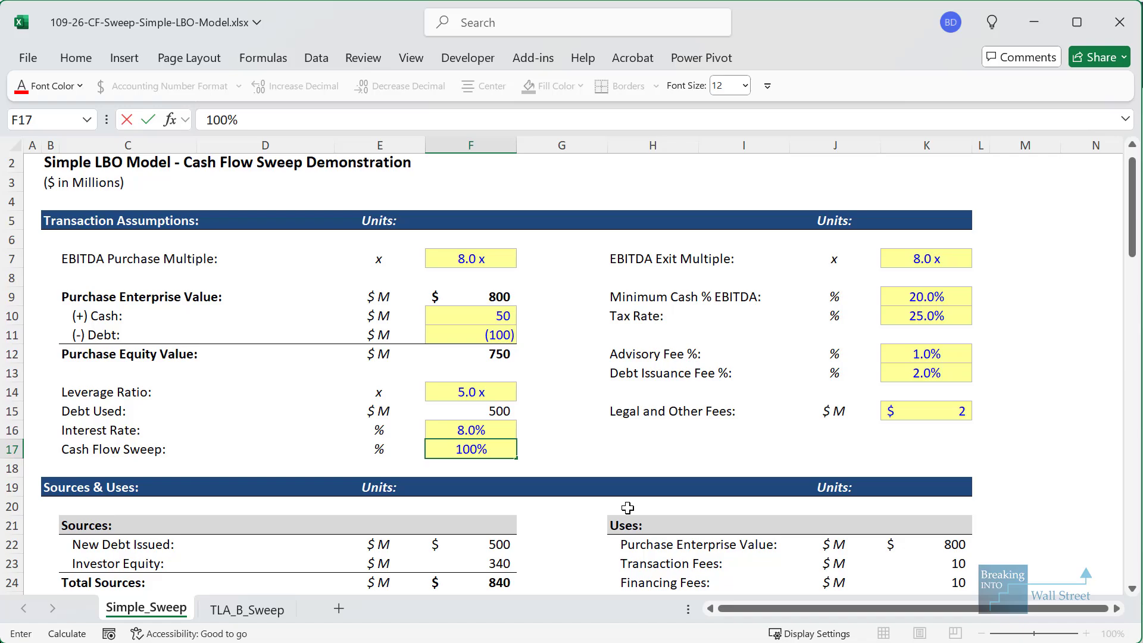
{"action": "key", "text": "ctrl+Return"}
{"action": "scroll", "coordinate": [628, 508], "scroll_direction": "down", "scroll_amount": 20}
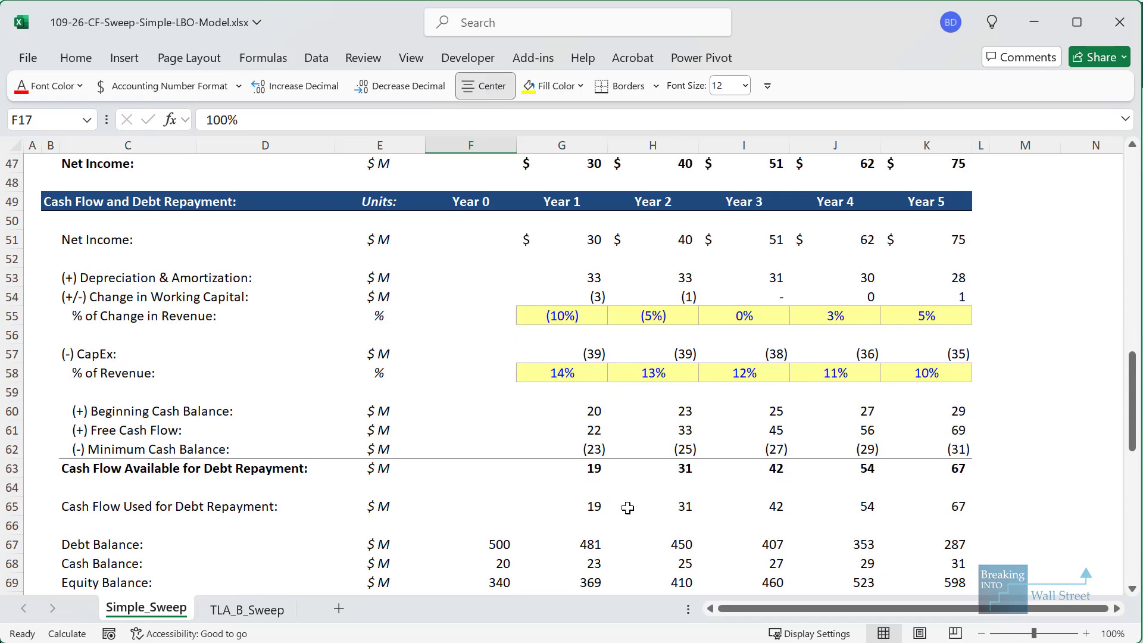
{"action": "mouse_move", "coordinate": [462, 472]}
{"action": "left_mouse_down"}
{"action": "mouse_move", "coordinate": [546, 499]}
{"action": "mouse_move", "coordinate": [546, 523]}
{"action": "left_mouse_up"}
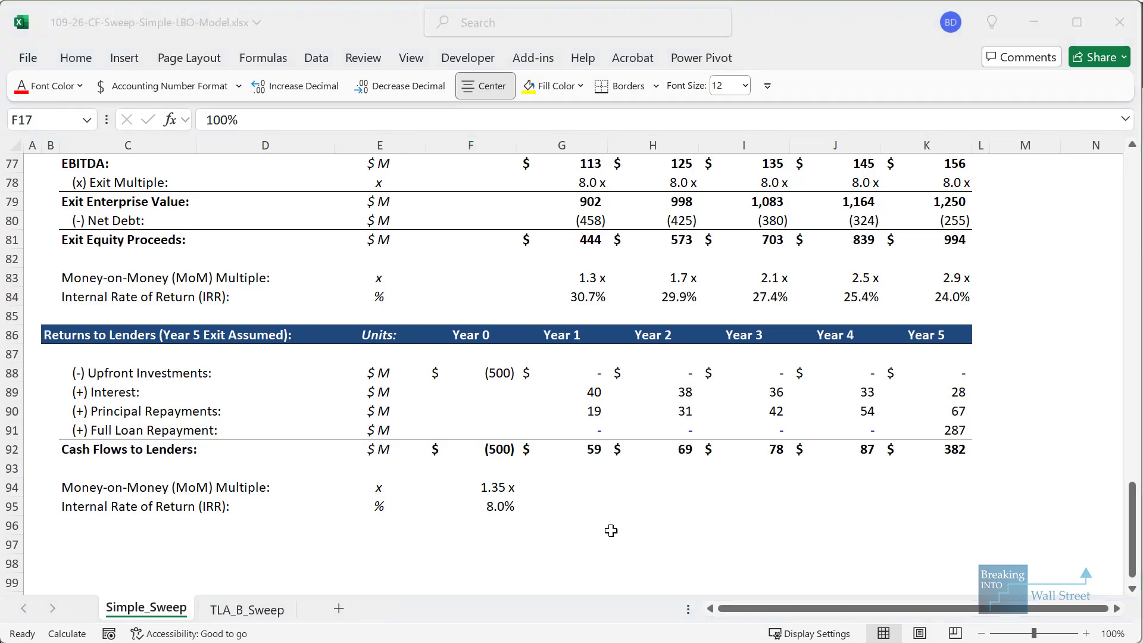
{"action": "key", "text": "Escape"}
Set the Cash Flow Sweep in F17 to 0% and review the lenders' Money-on-Money multiple, IRR and Interest row.
{"action": "scroll", "coordinate": [595, 467], "scroll_direction": "up", "scroll_amount": 20}
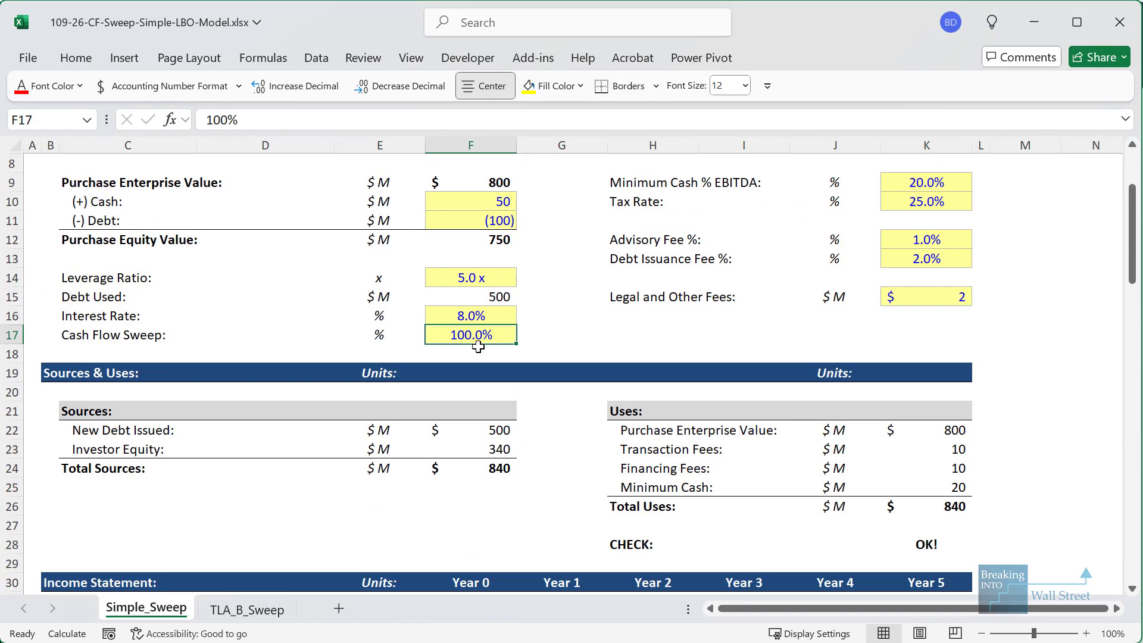
{"action": "type", "text": "0"}
{"action": "key", "text": "ctrl+Return"}
{"action": "scroll", "coordinate": [488, 358], "scroll_direction": "down", "scroll_amount": 20}
{"action": "left_click_drag", "start_coordinate": [449, 422], "coordinate": [572, 465]}
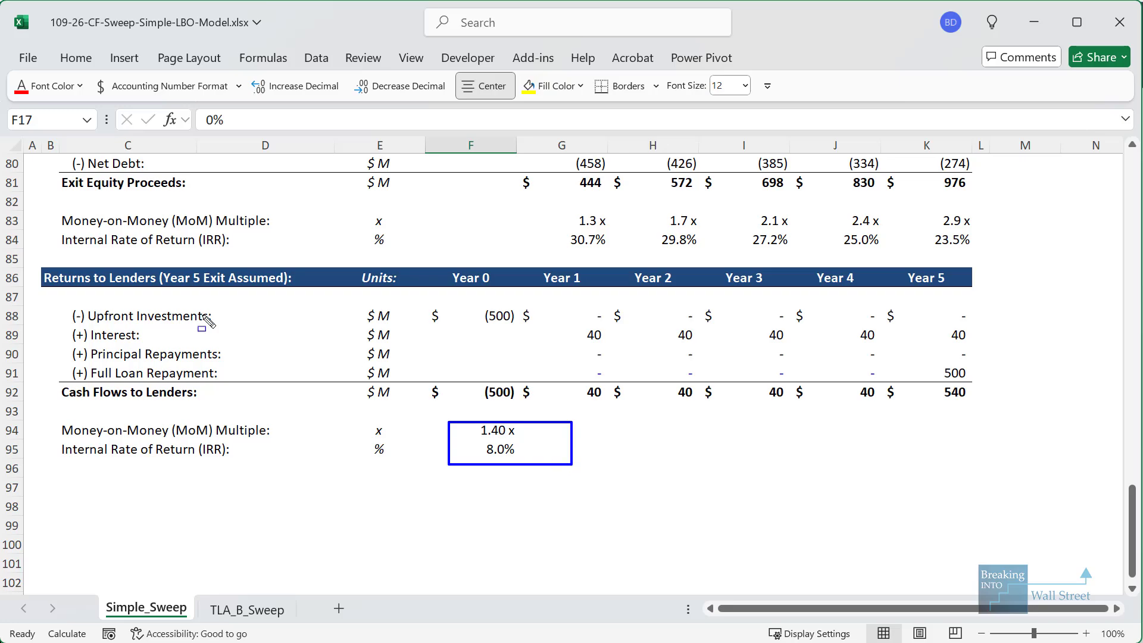
{"action": "left_click_drag", "start_coordinate": [69, 326], "coordinate": [1005, 359]}
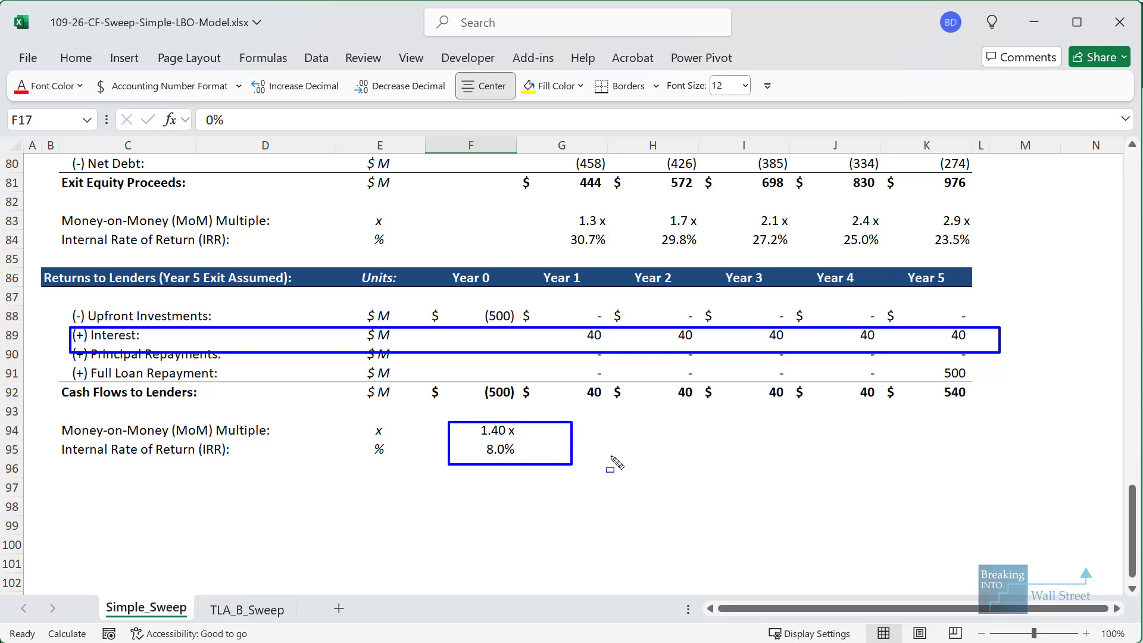
Review the Year 5 investor IRR in the Equity Returns section.
{"action": "key", "text": "Escape"}
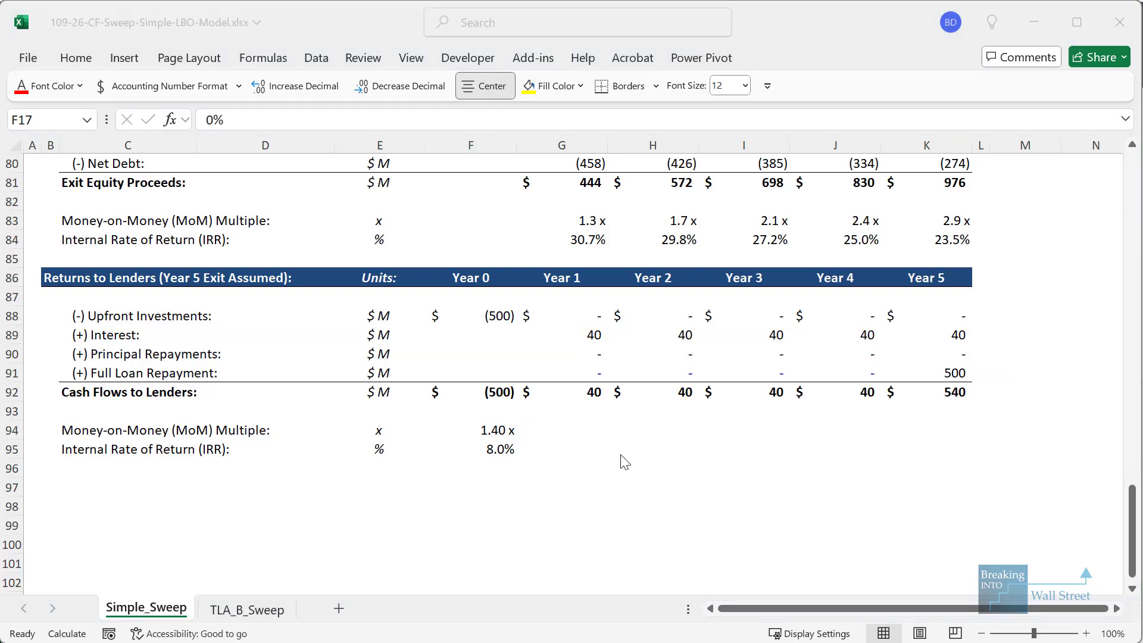
{"action": "scroll", "coordinate": [620, 454], "scroll_direction": "up", "scroll_amount": 1}
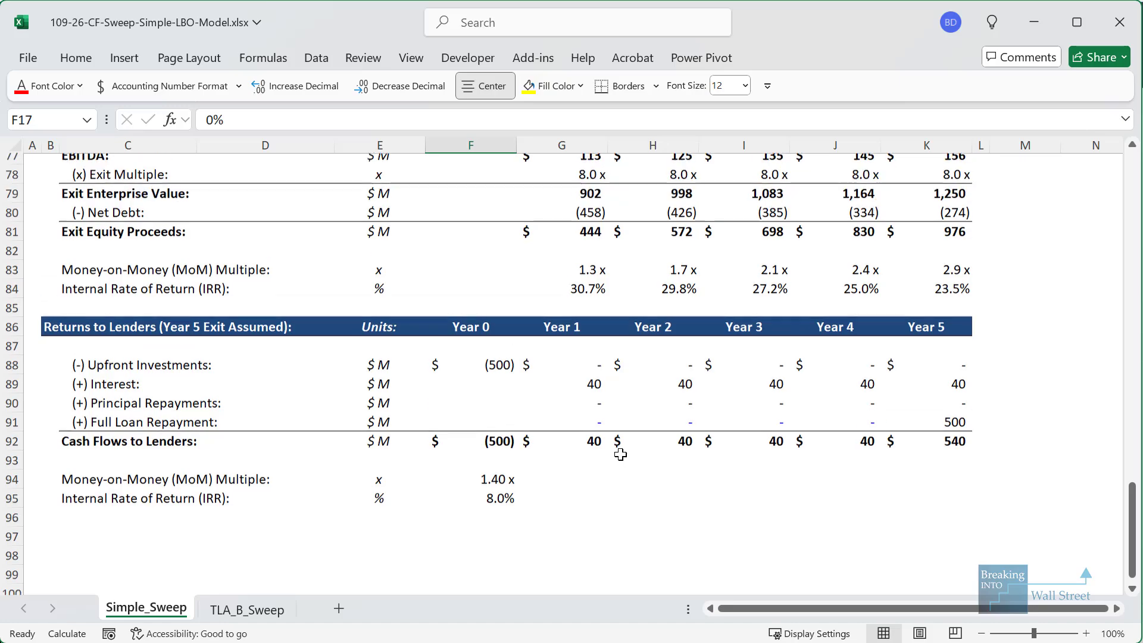
{"action": "scroll", "coordinate": [621, 455], "scroll_direction": "up", "scroll_amount": 1}
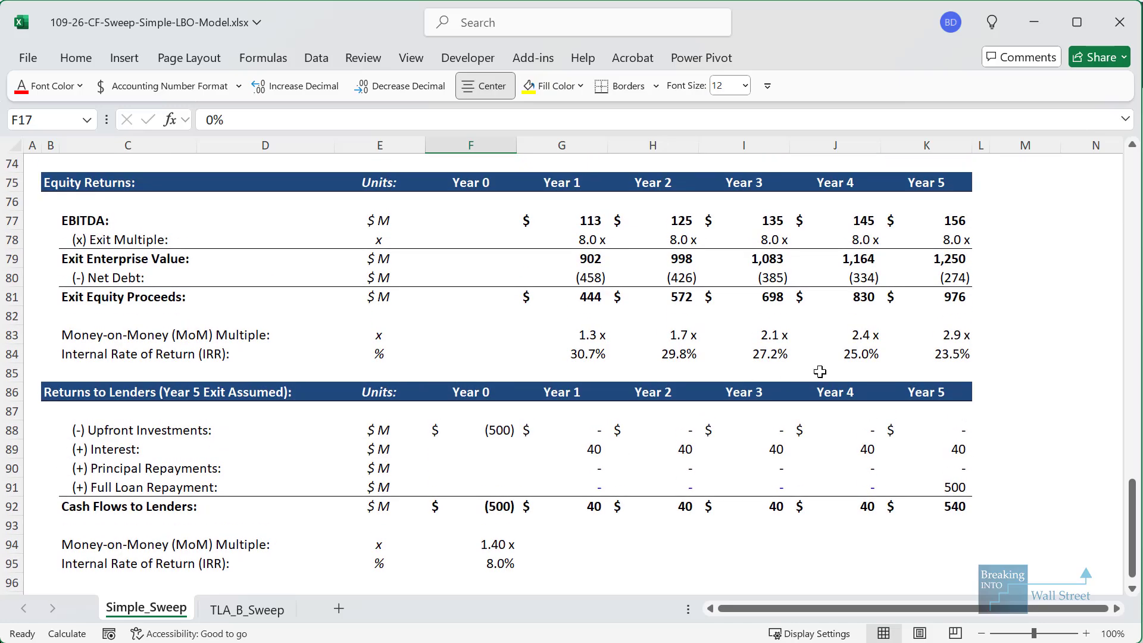
{"action": "left_click", "coordinate": [958, 348]}
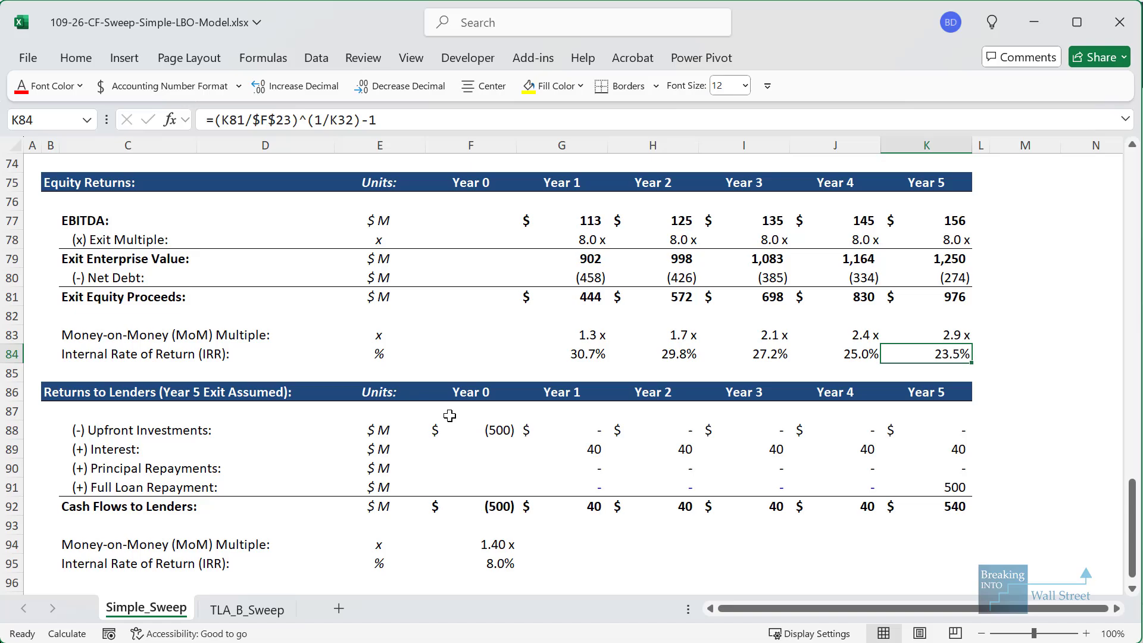
Set the Cash Flow Sweep in F17 to 100% and review the Year 5 Money-on-Money multiple and IRR under Equity Returns.
{"action": "scroll", "coordinate": [382, 396], "scroll_direction": "up", "scroll_amount": 20}
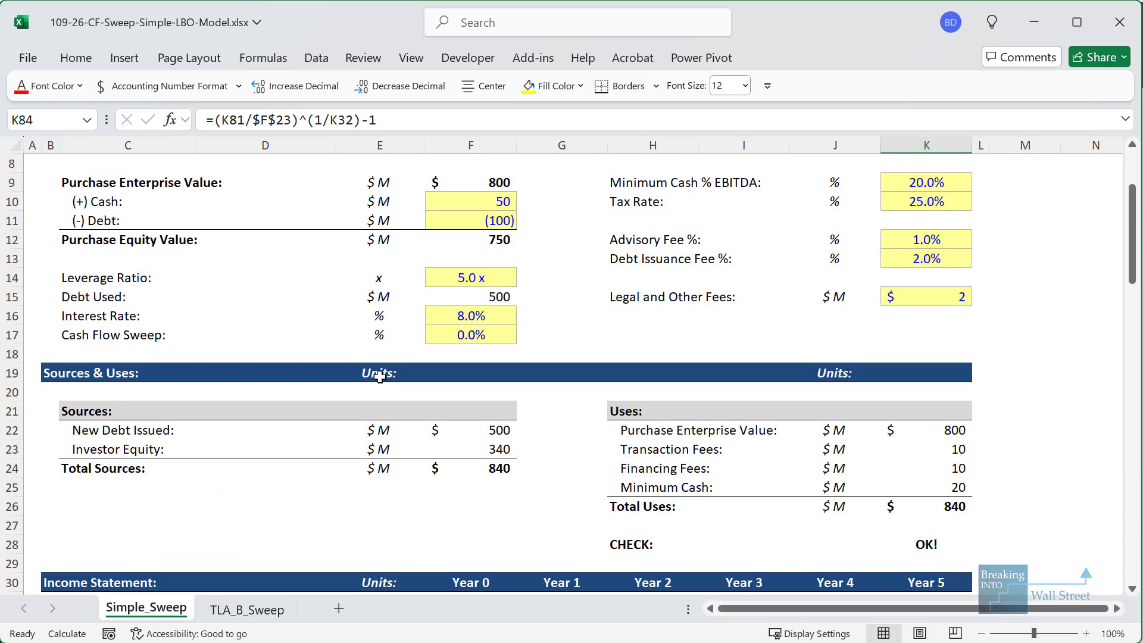
{"action": "left_click", "coordinate": [471, 333]}
{"action": "type", "text": "100%"}
{"action": "key", "text": "ctrl+Return"}
{"action": "scroll", "coordinate": [517, 357], "scroll_direction": "down", "scroll_amount": 20}
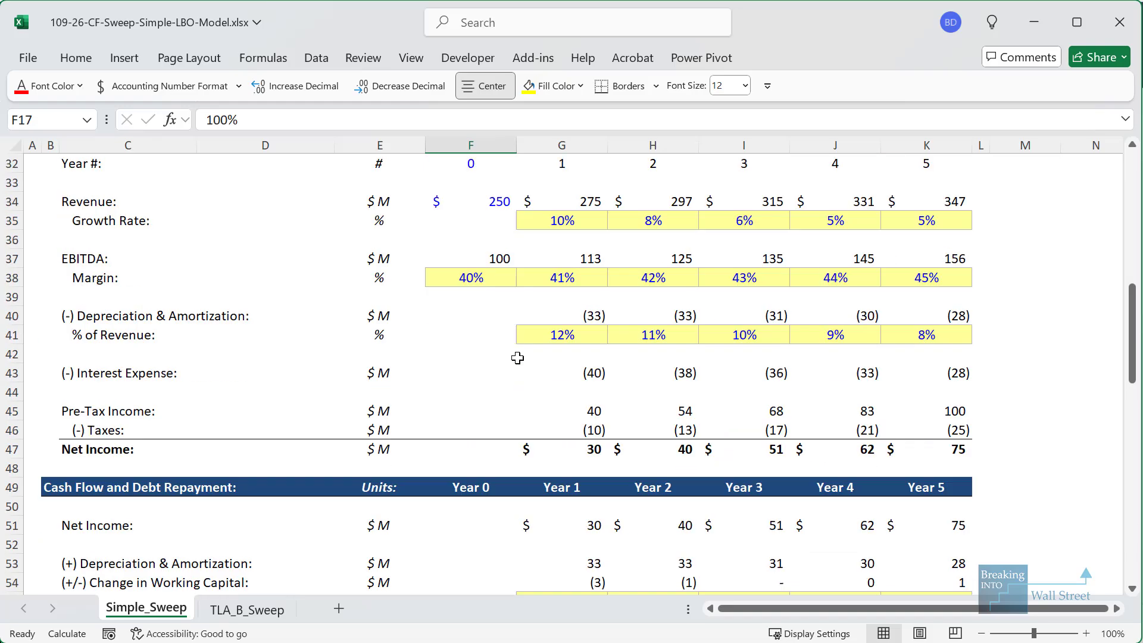
{"action": "left_click_drag", "start_coordinate": [912, 381], "coordinate": [1031, 438]}
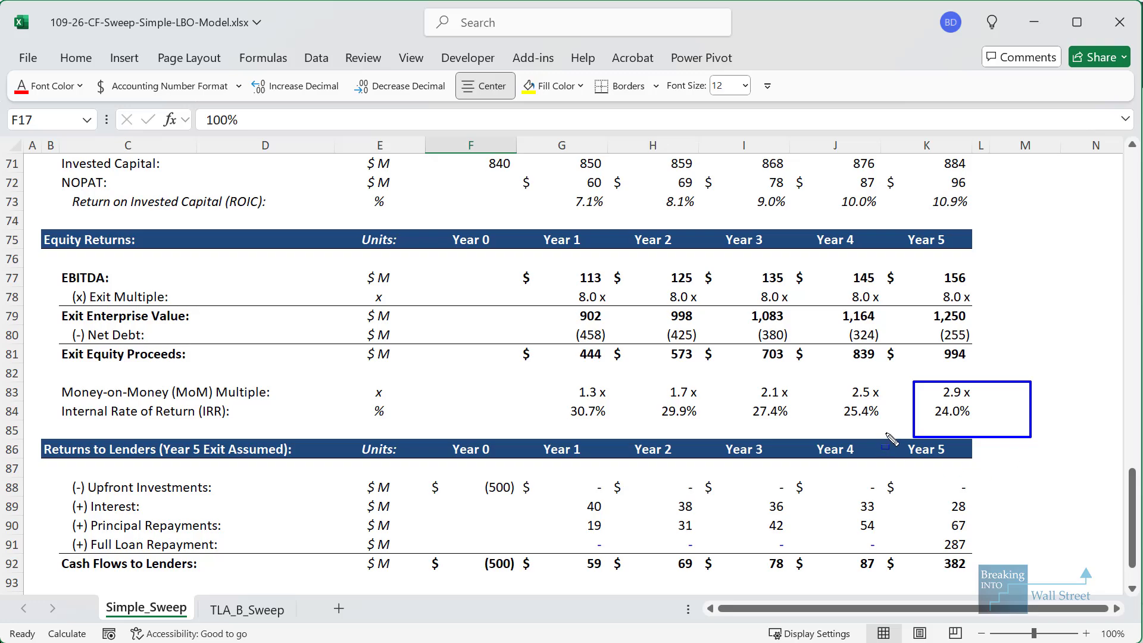
Review the Debt Balance row across Years 0 to 5 against the Year 5 equity Money-on-Money multiple.
{"action": "scroll", "coordinate": [696, 377], "scroll_direction": "up", "scroll_amount": 4}
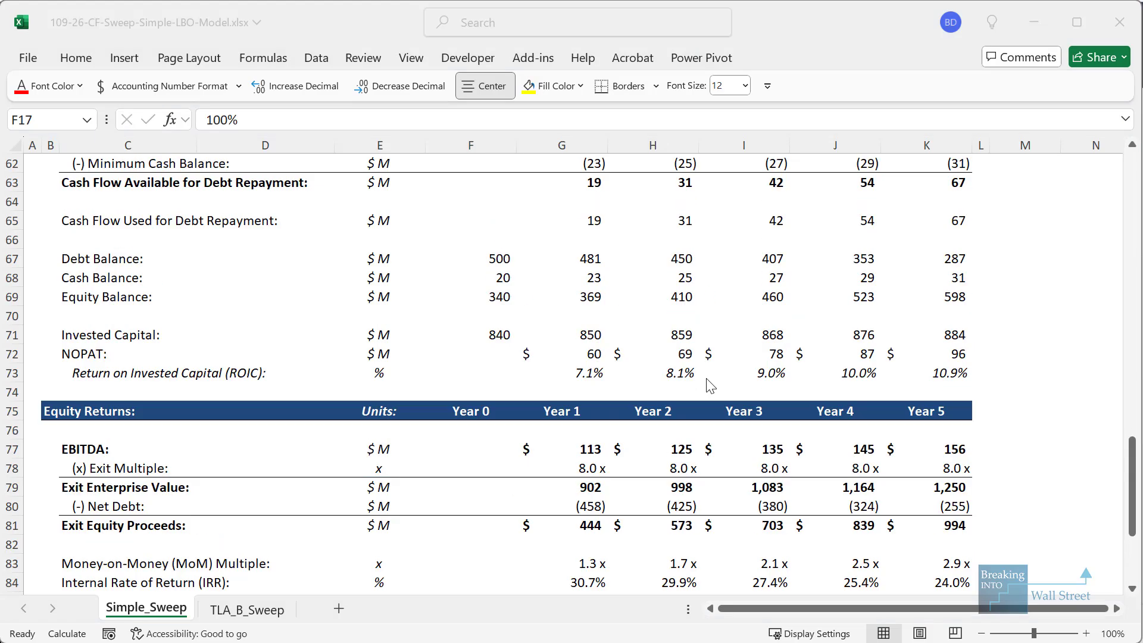
{"action": "mouse_move", "coordinate": [480, 289]}
{"action": "left_mouse_down"}
{"action": "mouse_move", "coordinate": [757, 331]}
{"action": "mouse_move", "coordinate": [1019, 331]}
{"action": "left_mouse_up"}
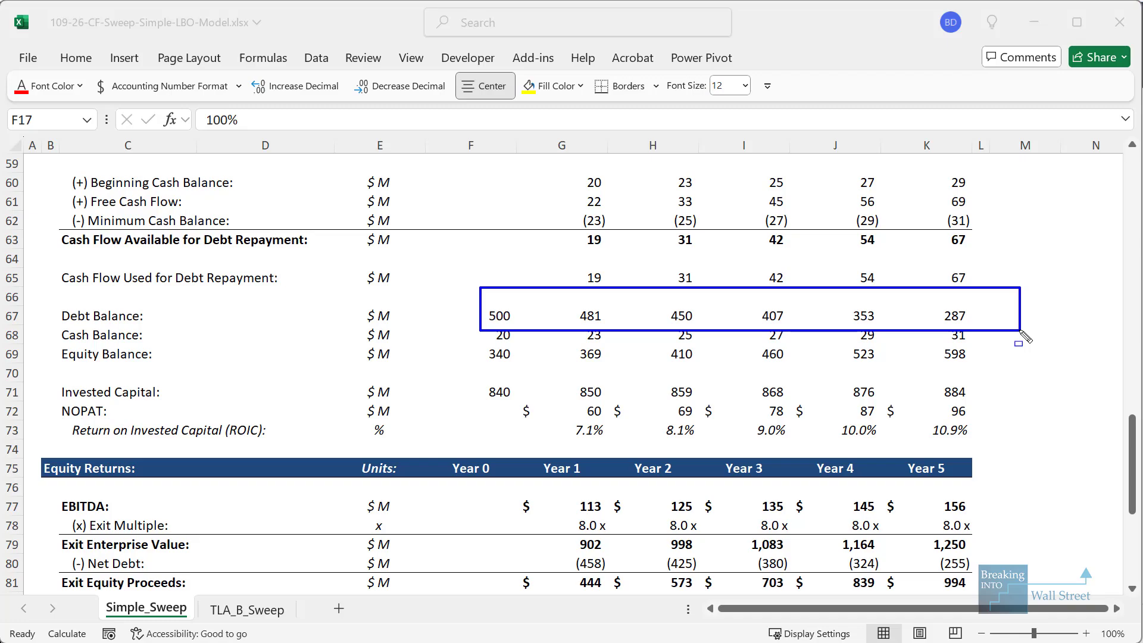
{"action": "scroll", "coordinate": [954, 390], "scroll_direction": "down", "scroll_amount": 4}
{"action": "left_click", "coordinate": [959, 392]}
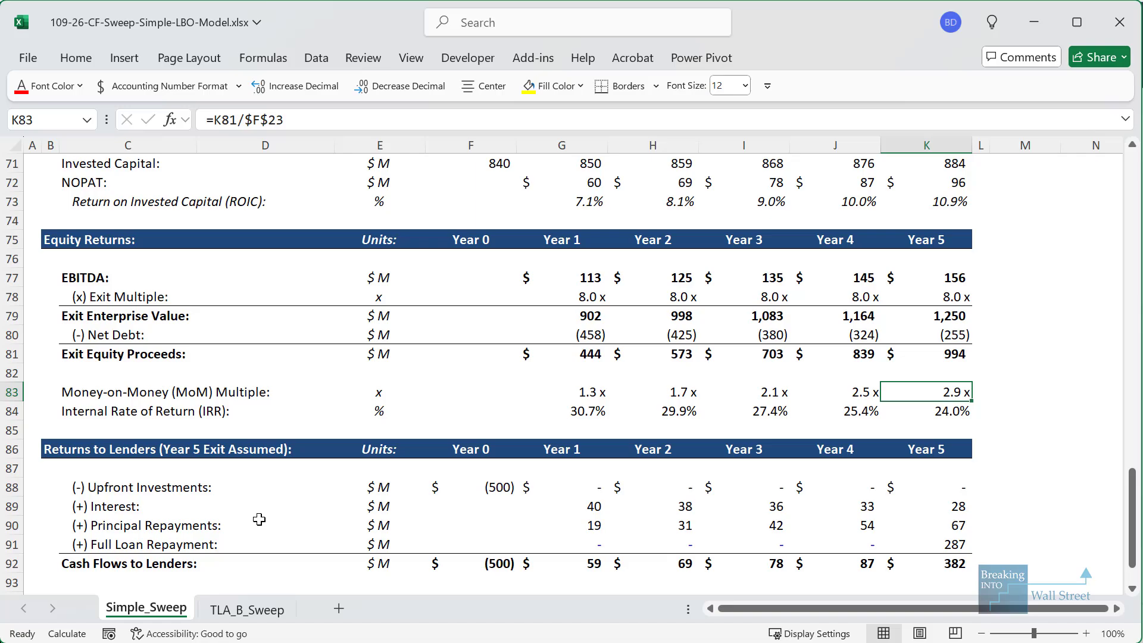
Set the Cash Flow Sweep in F17 to 50% and return to the sheet title in B2.
{"action": "scroll", "coordinate": [259, 519], "scroll_direction": "up", "scroll_amount": 20}
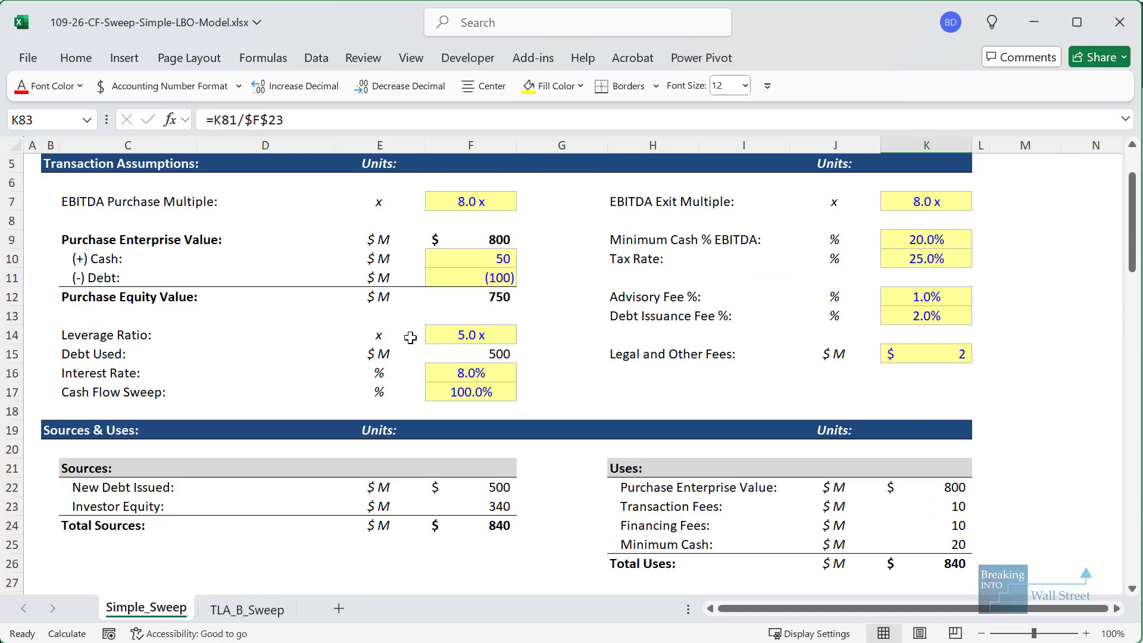
{"action": "left_click", "coordinate": [482, 393]}
{"action": "type", "text": "50"}
{"action": "key", "text": "ctrl+Return"}
{"action": "key", "text": "Home"}
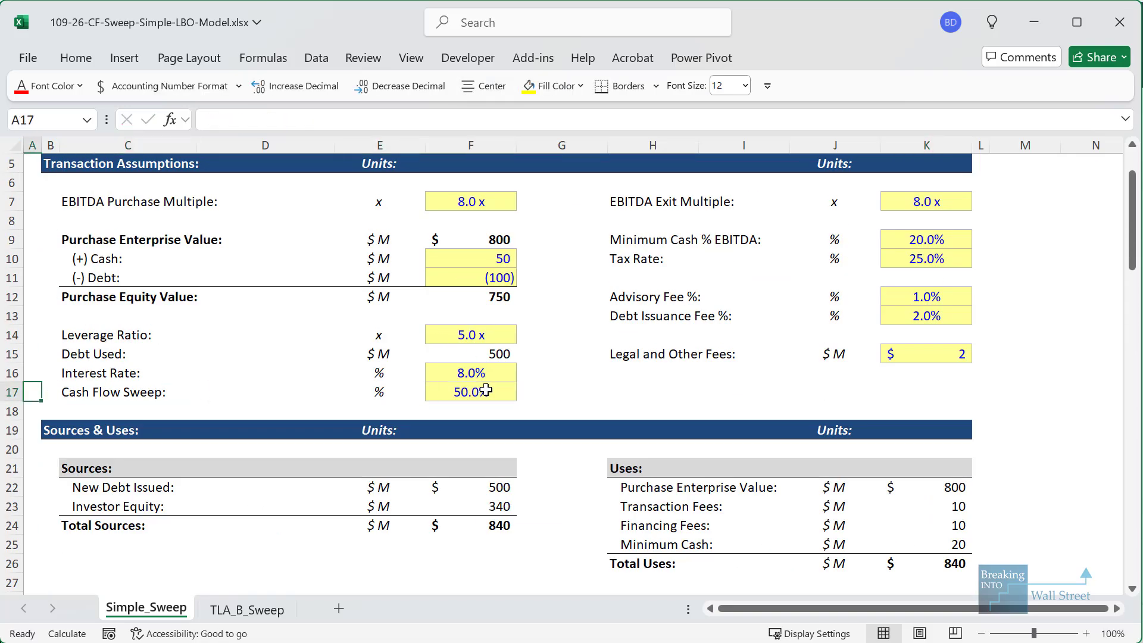
{"action": "key", "text": "ctrl+Home"}
{"action": "key", "text": "Down"}
{"action": "key", "text": "Right"}
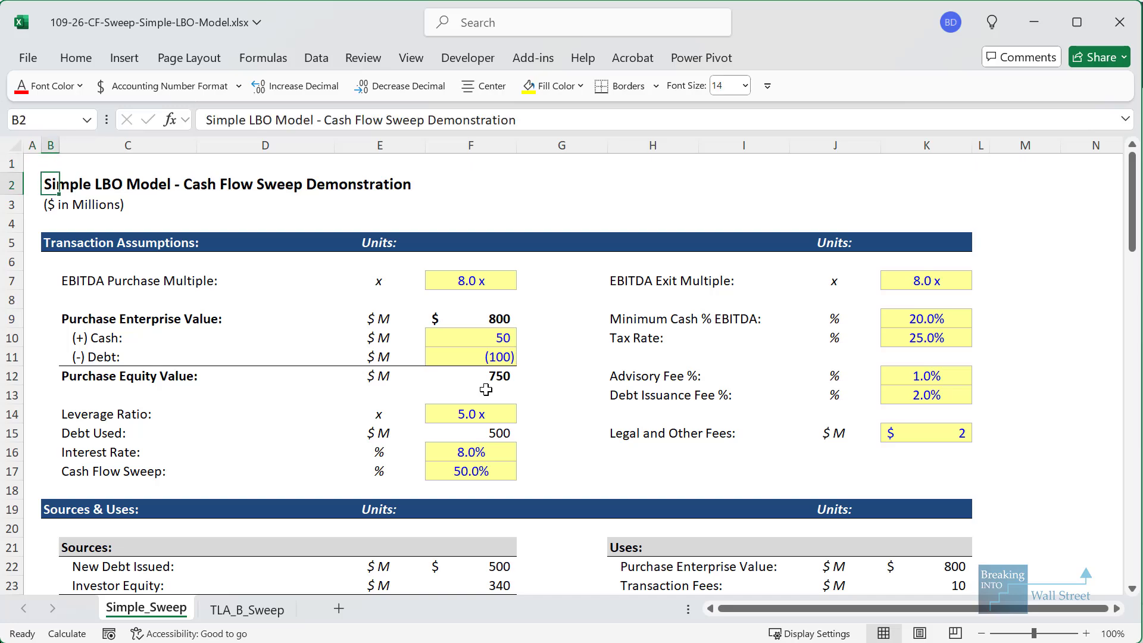
{"action": "left_click", "coordinate": [381, 632]}
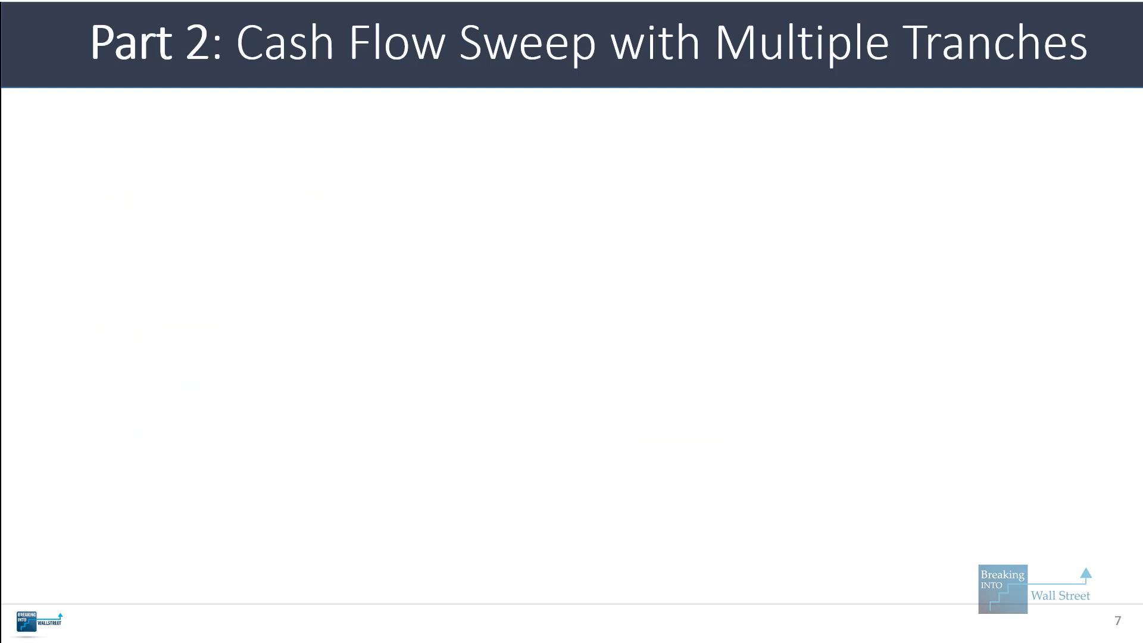
{"action": "key", "text": "Right"}
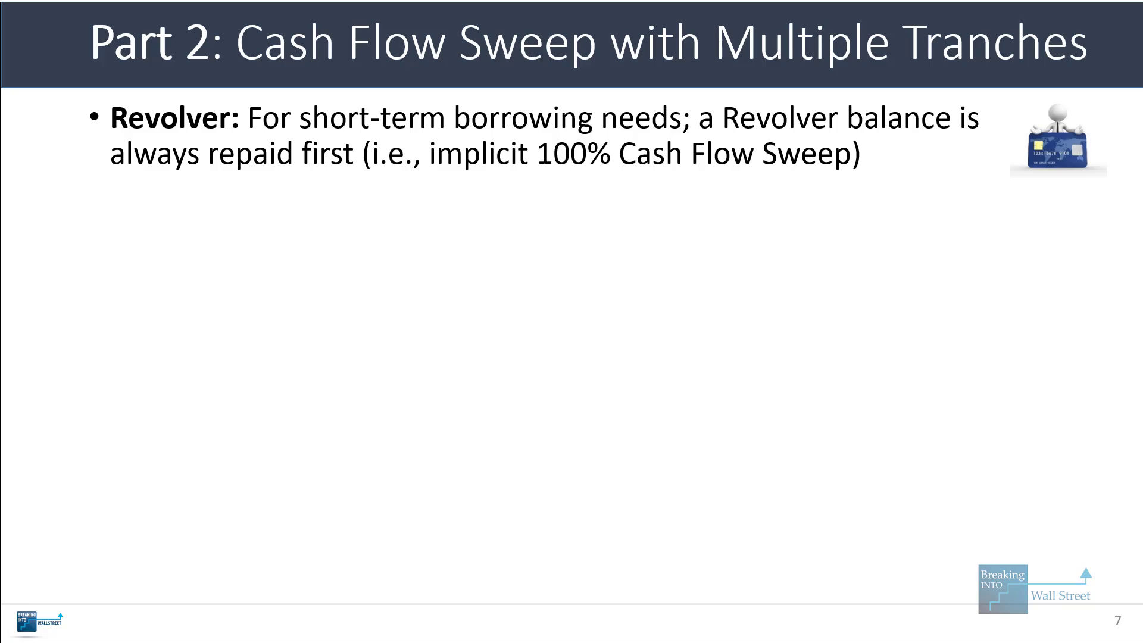
{"action": "key", "text": "Right"}
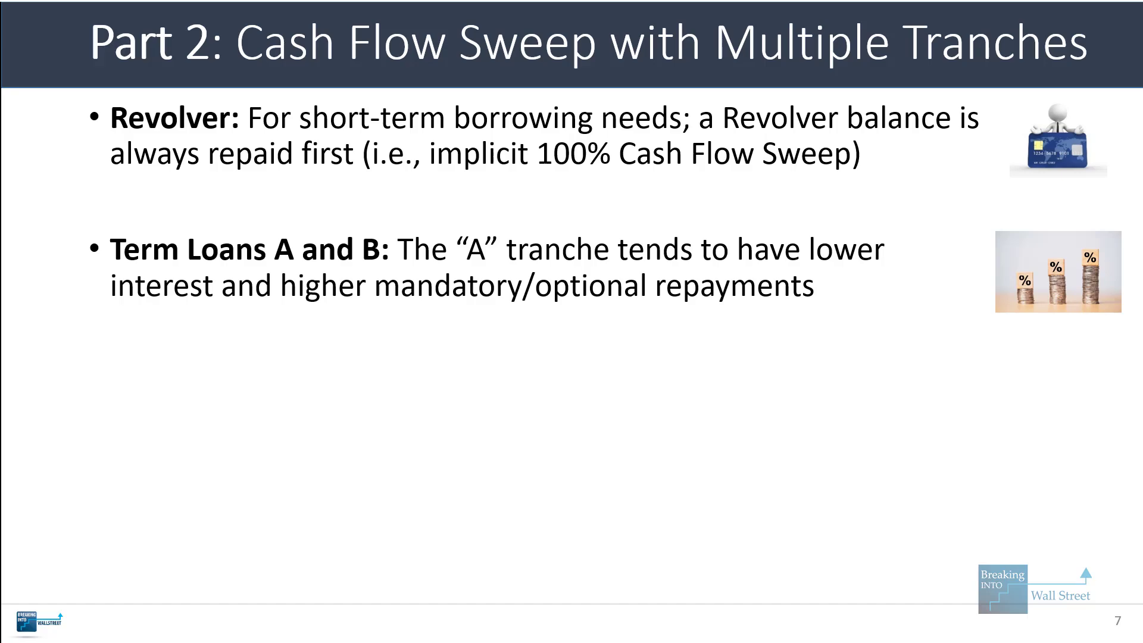
{"action": "key", "text": "Right"}
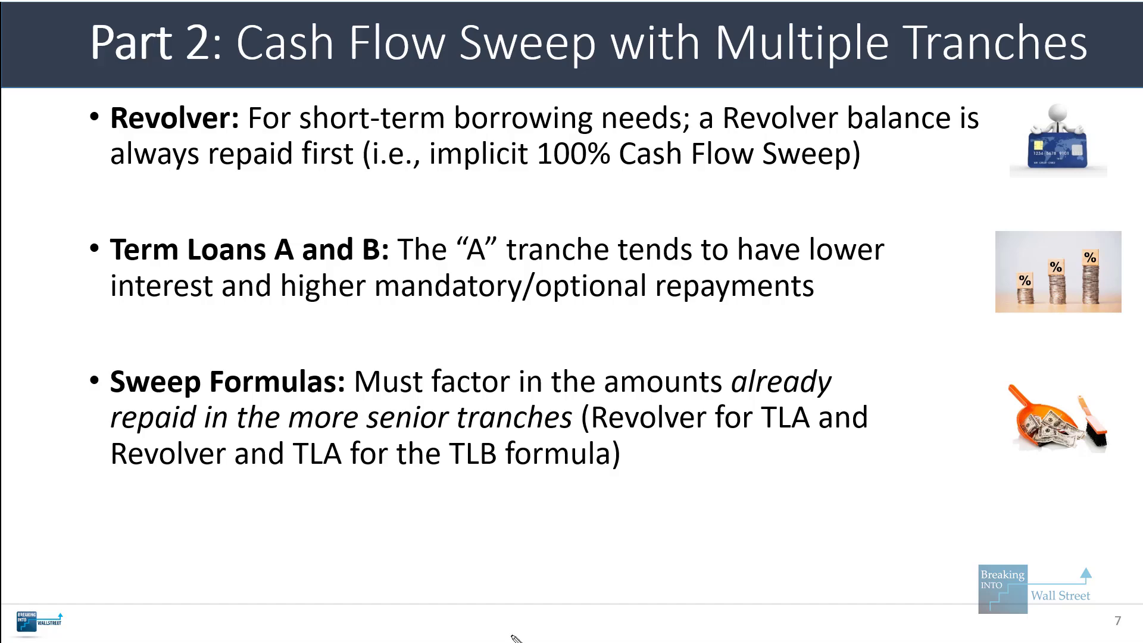
{"action": "left_click_drag", "start_coordinate": [760, 391], "coordinate": [844, 452]}
{"action": "left_click_drag", "start_coordinate": [592, 391], "coordinate": [761, 439]}
{"action": "key", "text": "e"}
{"action": "left_click_drag", "start_coordinate": [451, 426], "coordinate": [692, 482]}
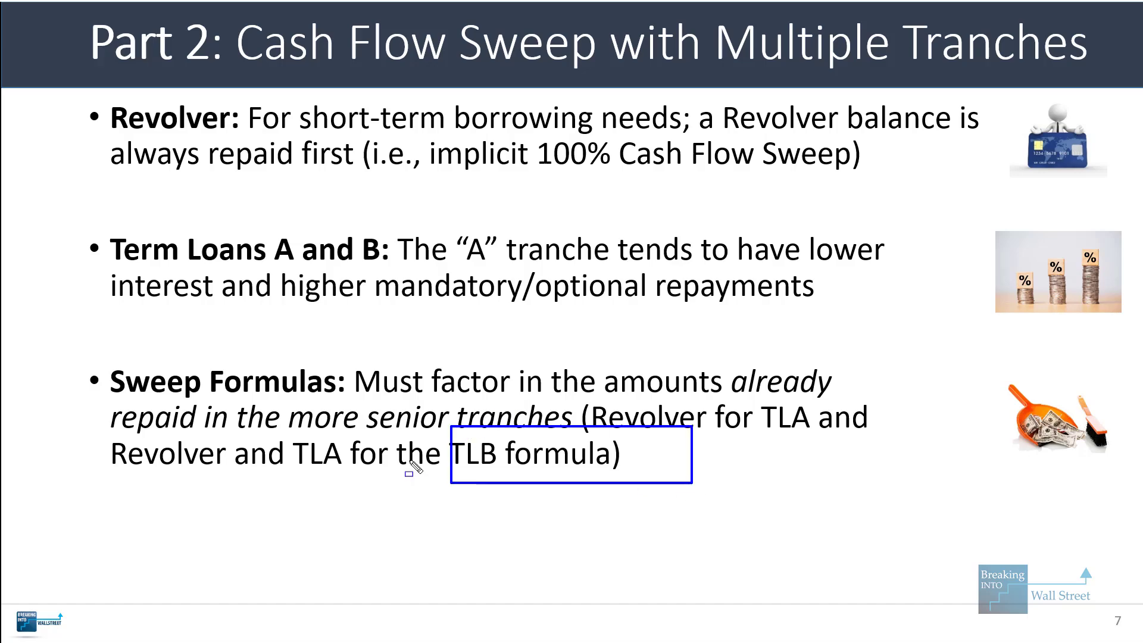
{"action": "left_click_drag", "start_coordinate": [109, 426], "coordinate": [363, 470]}
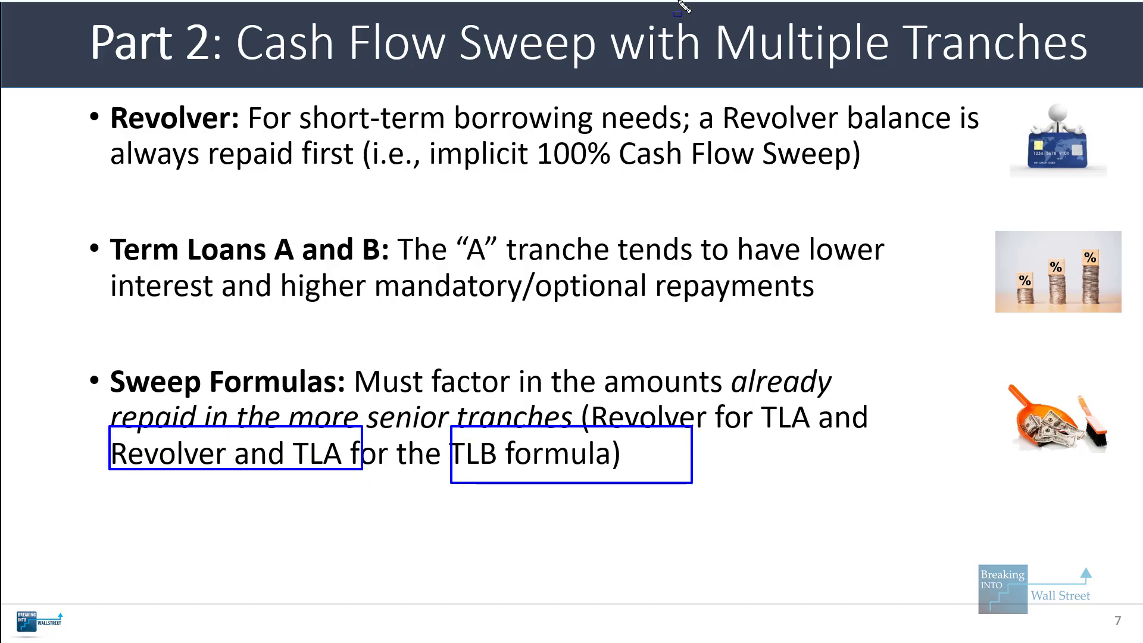
{"action": "key", "text": "e"}
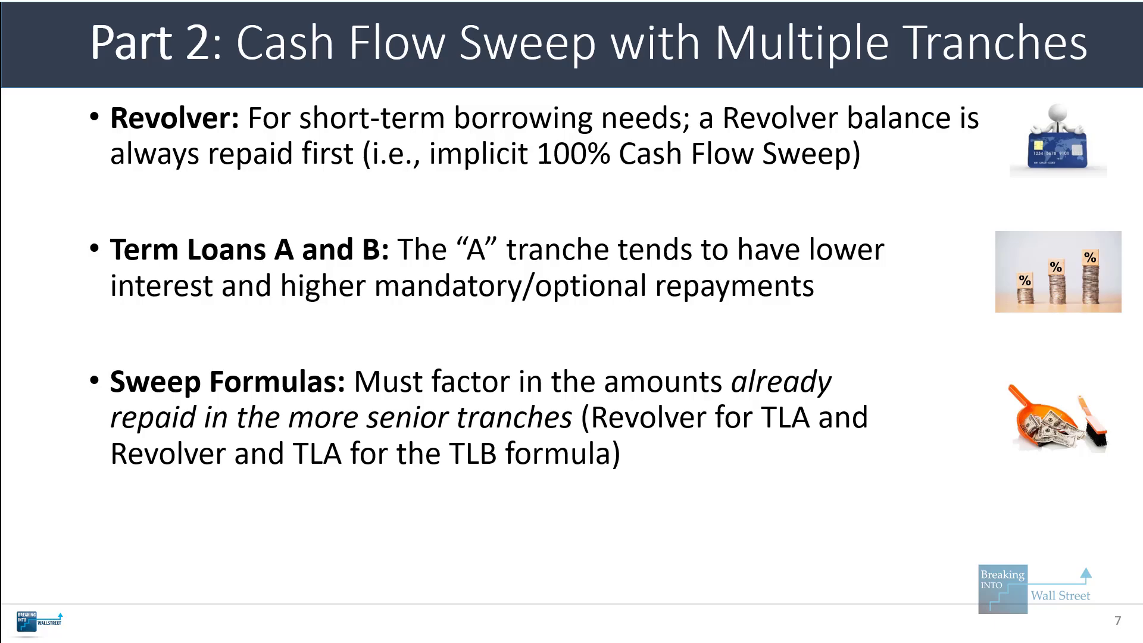
Switch to the Excel workbook and open the TLA_B_Sweep sheet.
{"action": "left_click", "coordinate": [238, 622]}
{"action": "left_click", "coordinate": [216, 608]}
{"action": "left_click_drag", "start_coordinate": [202, 589], "coordinate": [299, 623]}
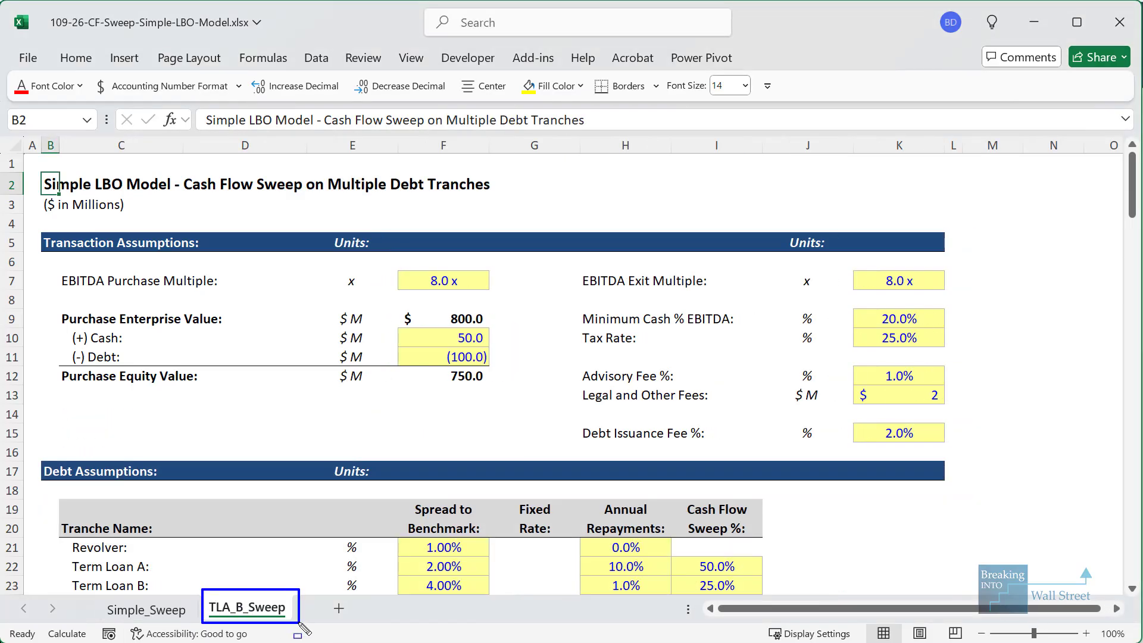
{"action": "key", "text": "Escape"}
Review the Debt Assumptions for benchmark spreads, annual repayments and Cash Flow Sweep percentages of Term Loans A and B.
{"action": "scroll", "coordinate": [513, 457], "scroll_direction": "down", "scroll_amount": 3}
{"action": "left_click_drag", "start_coordinate": [447, 374], "coordinate": [456, 417]}
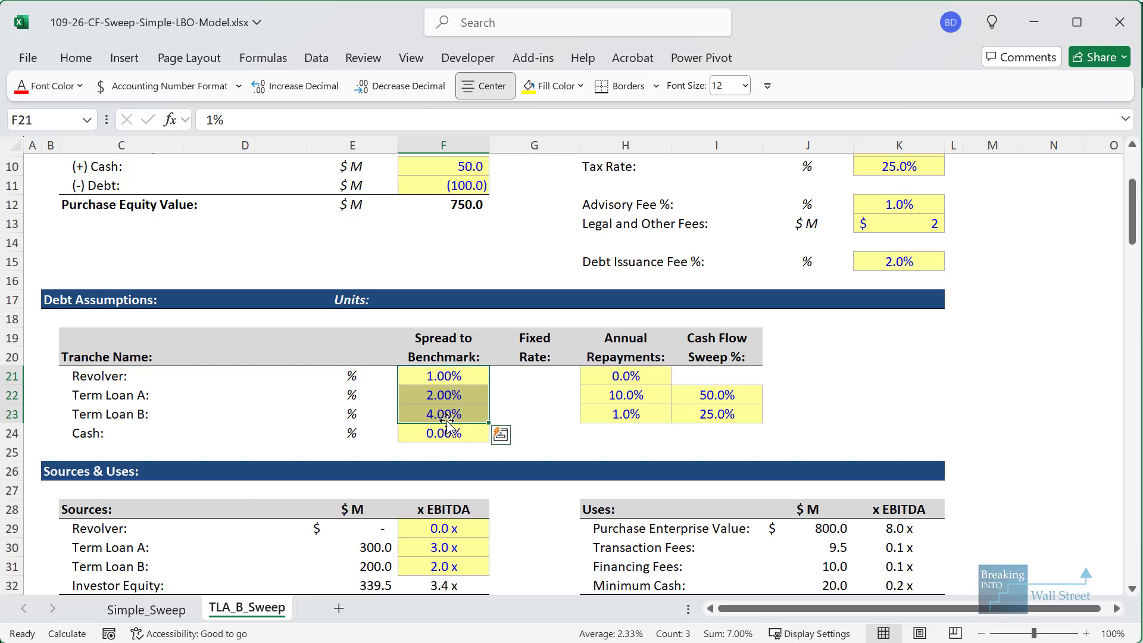
{"action": "left_click_drag", "start_coordinate": [592, 381], "coordinate": [720, 411]}
{"action": "mouse_move", "coordinate": [720, 410]}
{"action": "left_mouse_down"}
{"action": "mouse_move", "coordinate": [613, 394]}
{"action": "mouse_move", "coordinate": [794, 407]}
{"action": "left_mouse_up"}
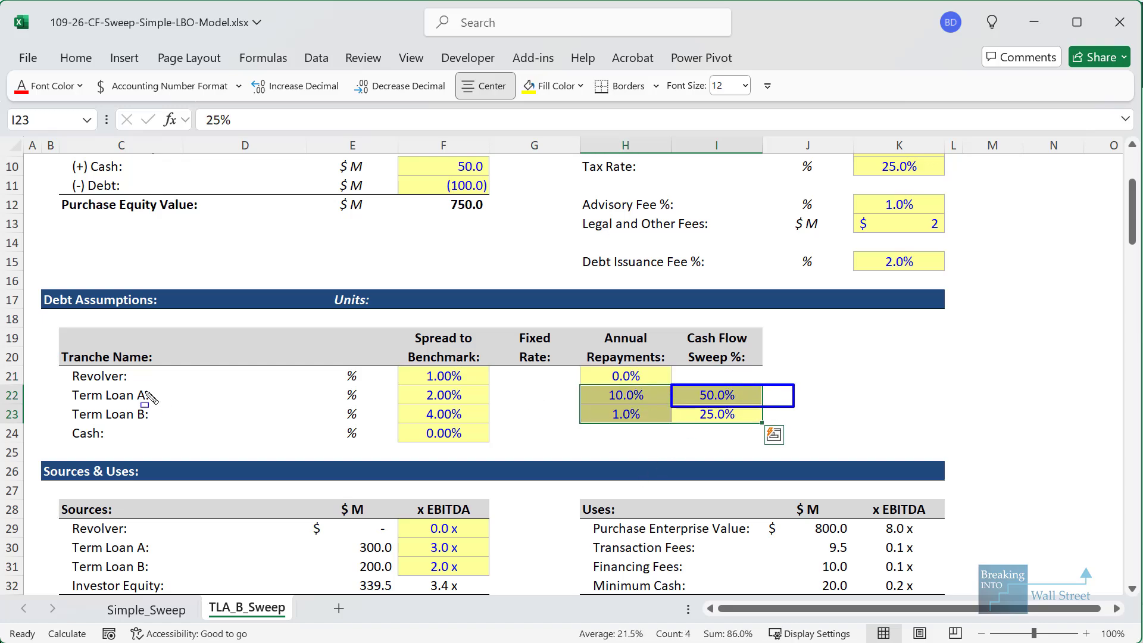
{"action": "mouse_move", "coordinate": [63, 385]}
{"action": "left_mouse_down"}
{"action": "mouse_move", "coordinate": [186, 408]}
{"action": "mouse_move", "coordinate": [204, 434]}
{"action": "mouse_move", "coordinate": [195, 428]}
{"action": "left_mouse_up"}
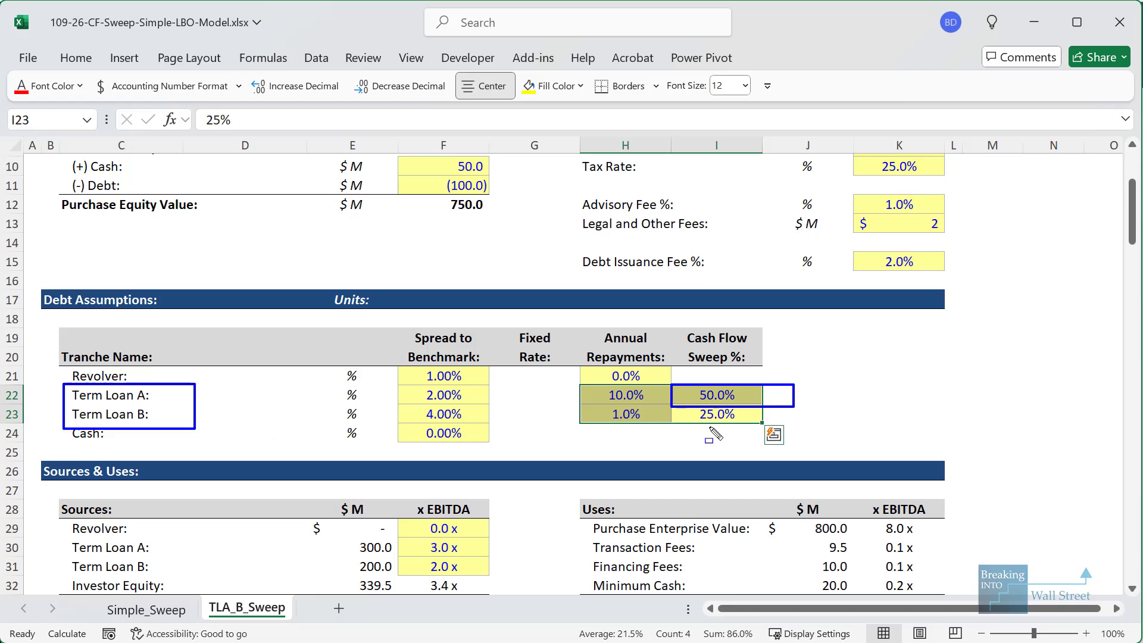
{"action": "left_click_drag", "start_coordinate": [665, 402], "coordinate": [825, 435]}
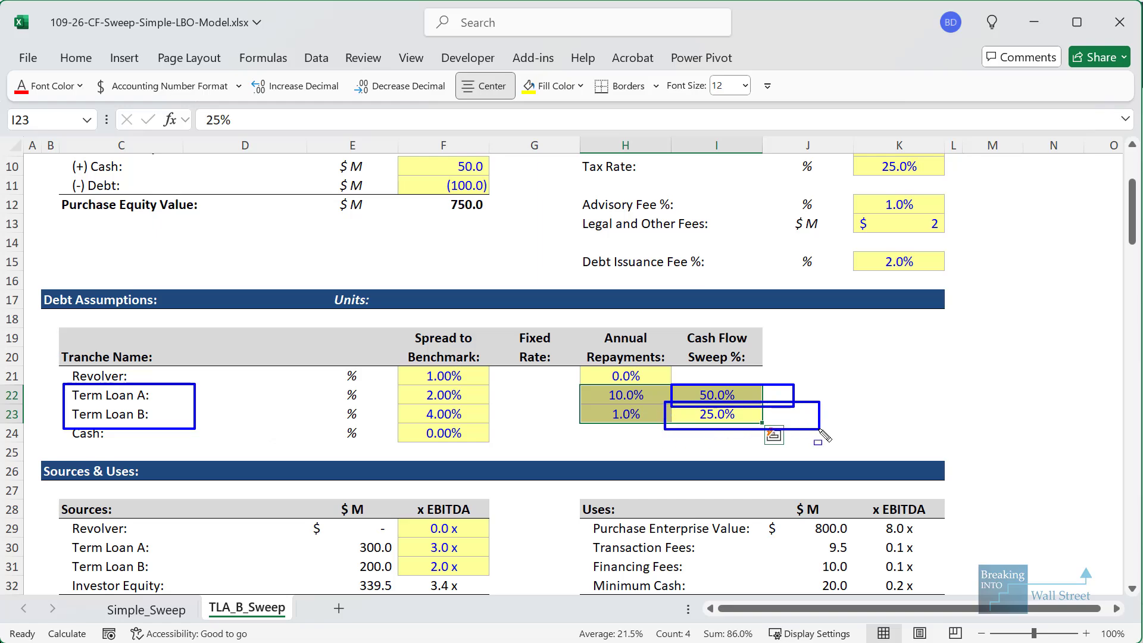
{"action": "key", "text": "Escape"}
Enter the Year 1 Revolver Draws / Repayments formula =-MIN(G91,G88) in G92 of the Debt Schedule.
{"action": "scroll", "coordinate": [745, 387], "scroll_direction": "down", "scroll_amount": 14}
{"action": "scroll", "coordinate": [745, 415], "scroll_direction": "down", "scroll_amount": 7}
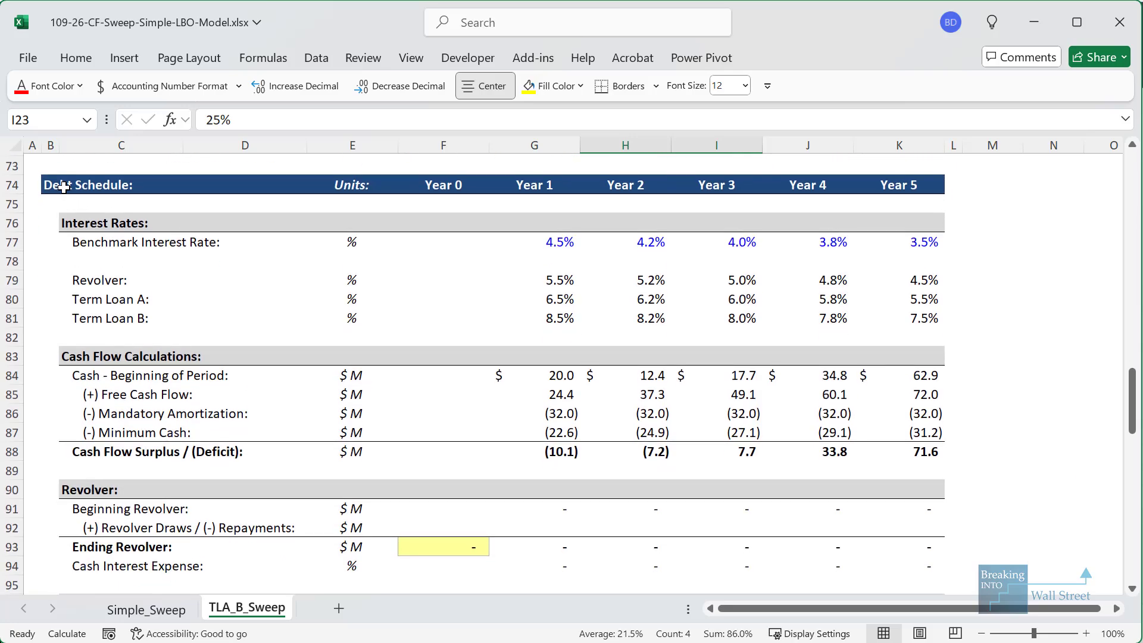
{"action": "left_click", "coordinate": [534, 526]}
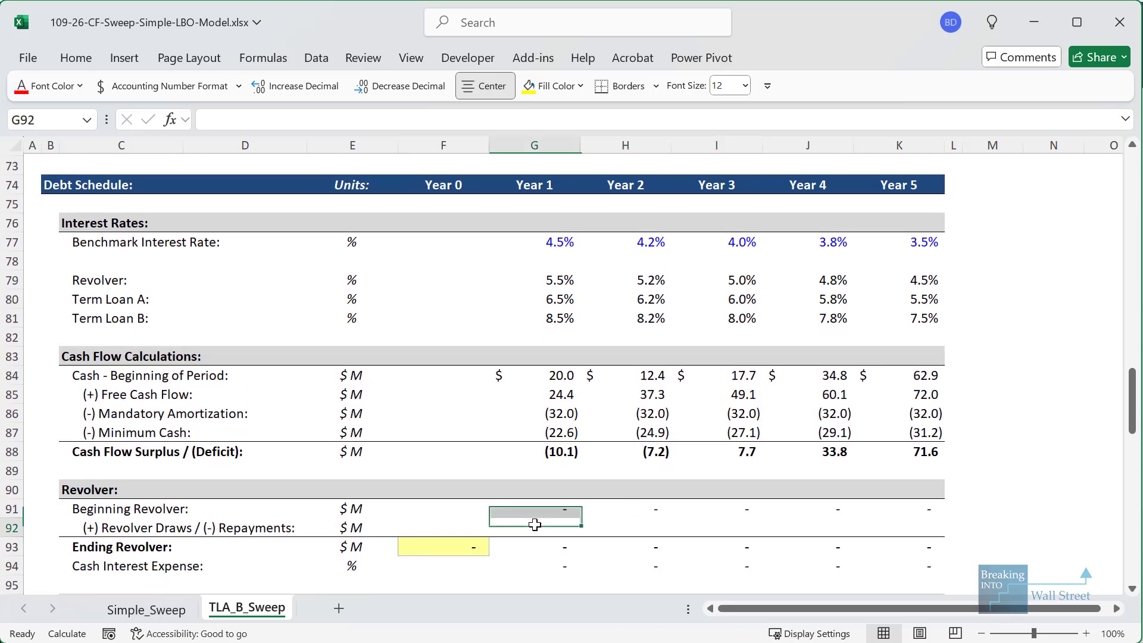
{"action": "scroll", "coordinate": [779, 488], "scroll_direction": "down", "scroll_amount": 1}
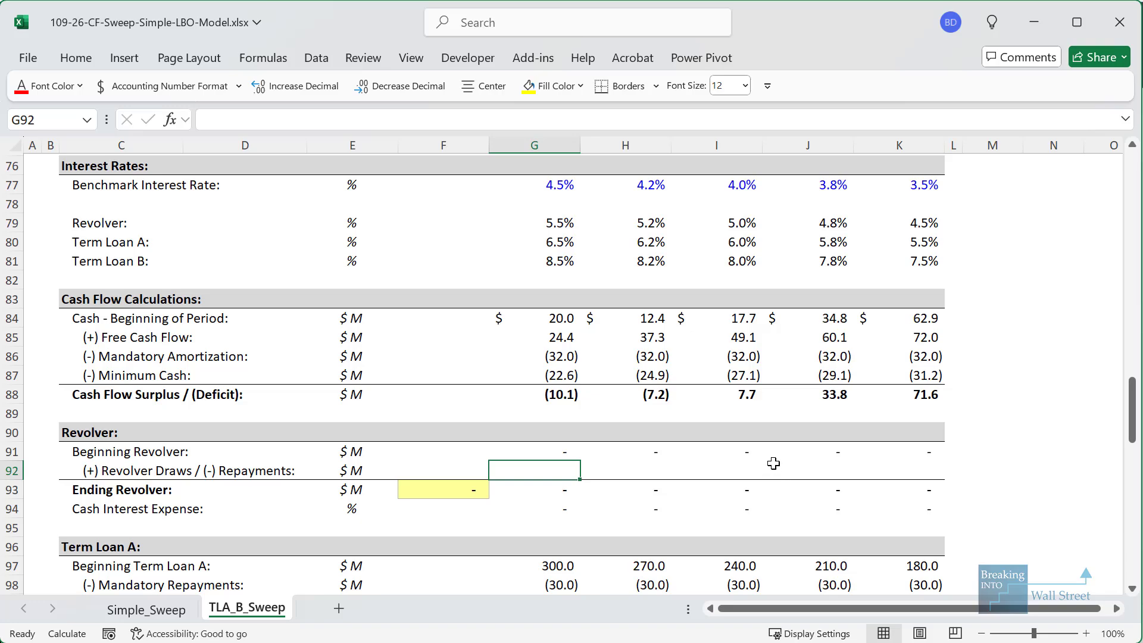
{"action": "type", "text": "=-MIN("}
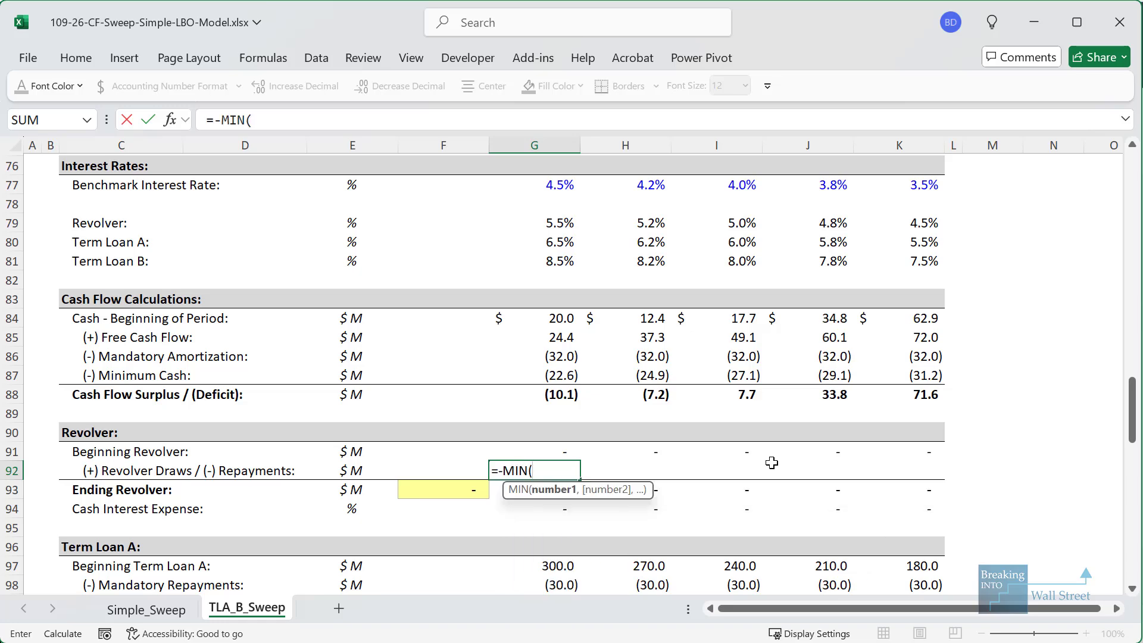
{"action": "key", "text": "Up"}
{"action": "type", "text": ","}
{"action": "key", "text": "Up"}
{"action": "key", "text": "Up"}
{"action": "key", "text": "Up"}
{"action": "key", "text": "Up"}
{"action": "type", "text": ")"}
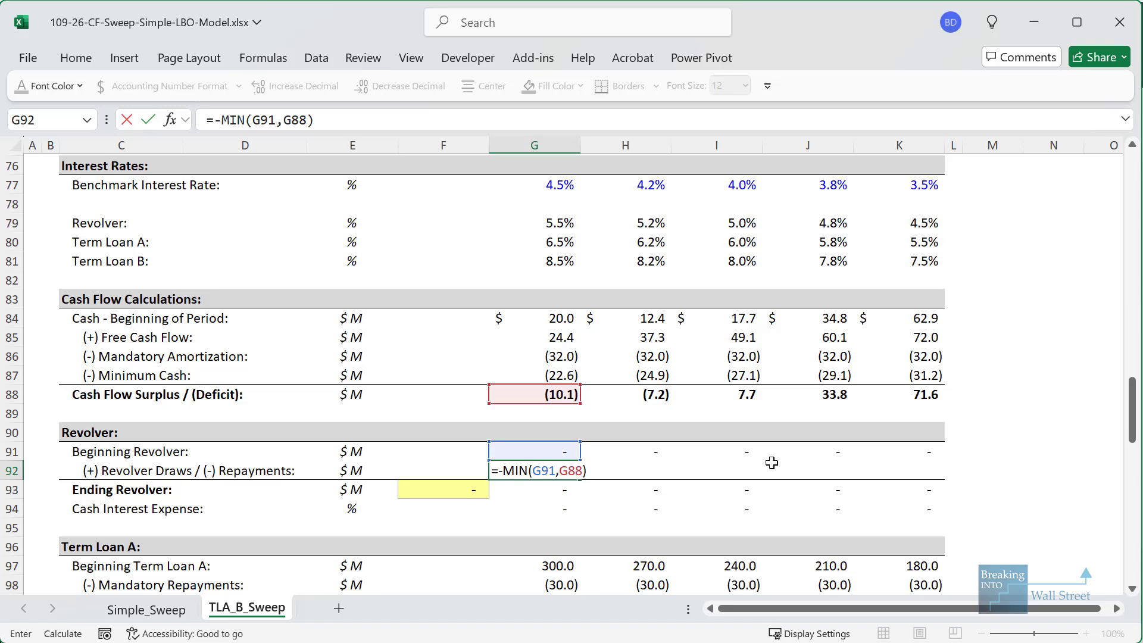
{"action": "mouse_move", "coordinate": [58, 374]}
{"action": "left_mouse_down"}
{"action": "mouse_move", "coordinate": [697, 428]}
{"action": "mouse_move", "coordinate": [979, 426]}
{"action": "mouse_move", "coordinate": [976, 413]}
{"action": "left_mouse_up"}
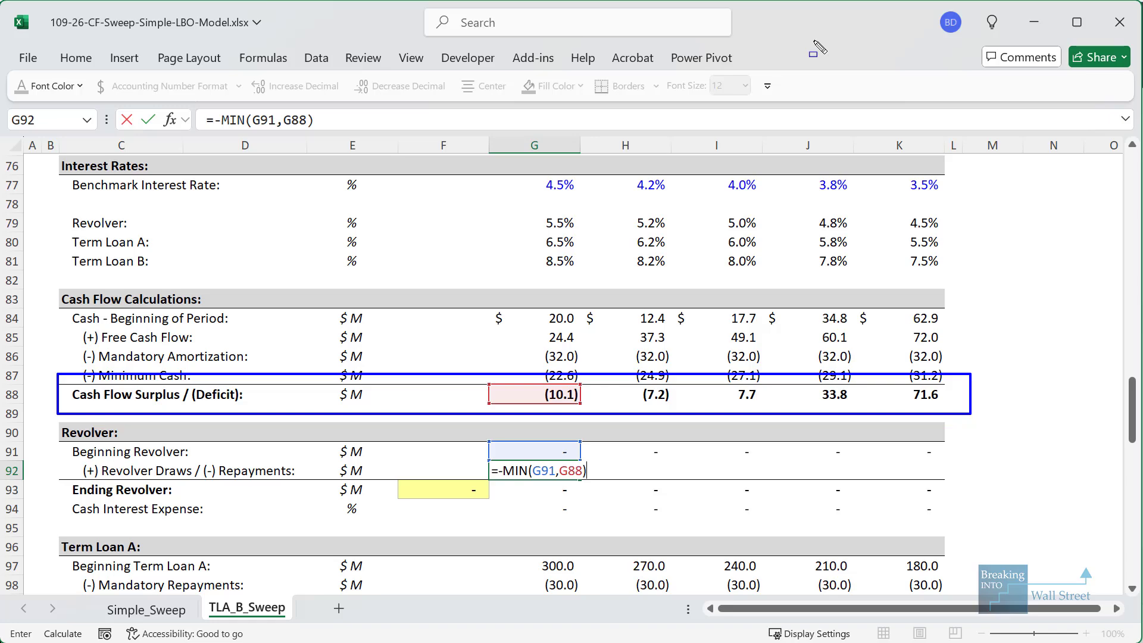
{"action": "key", "text": "ctrl+Return"}
Copy the G92 revolver formula across Years 2 to 5 as formulas only, and review the Year 2 and Year 3 Revolver rows.
{"action": "key", "text": "ctrl+c"}
{"action": "key", "text": "shift+Right"}
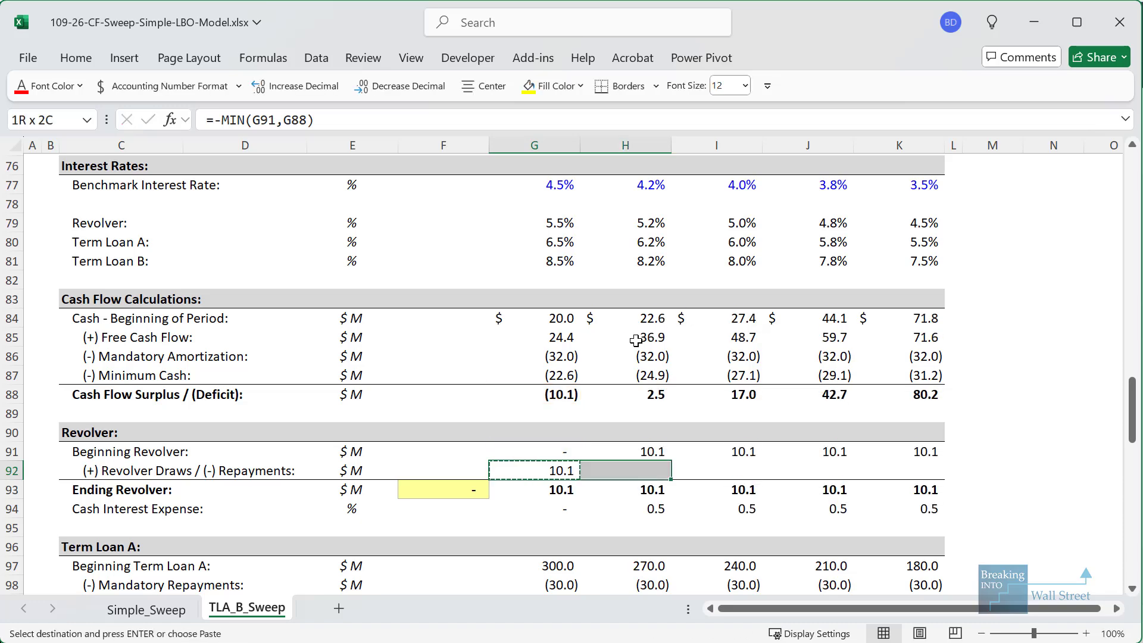
{"action": "key", "text": "shift+Right"}
{"action": "key", "text": "shift+Right"}
{"action": "key", "text": "shift+Right"}
{"action": "key", "text": "ctrl+alt+v"}
{"action": "key", "text": "v"}
{"action": "key", "text": "f"}
{"action": "key", "text": "Return"}
{"action": "key", "text": "Escape"}
{"action": "key", "text": "Down"}
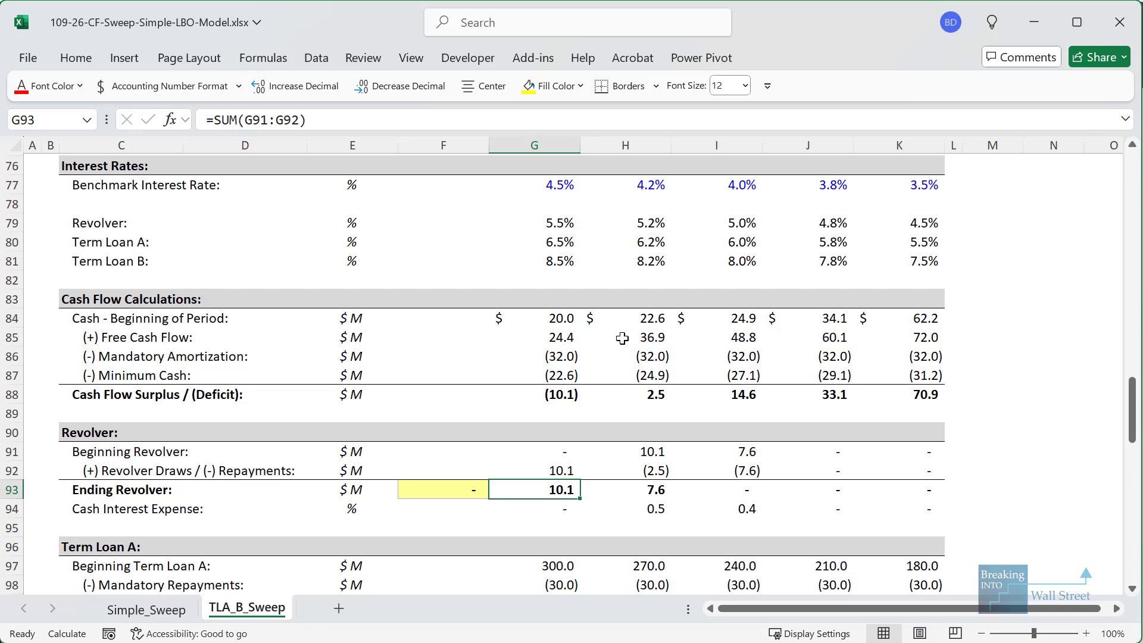
{"action": "scroll", "coordinate": [622, 338], "scroll_direction": "down", "scroll_amount": 1}
{"action": "left_click_drag", "start_coordinate": [621, 390], "coordinate": [740, 448]}
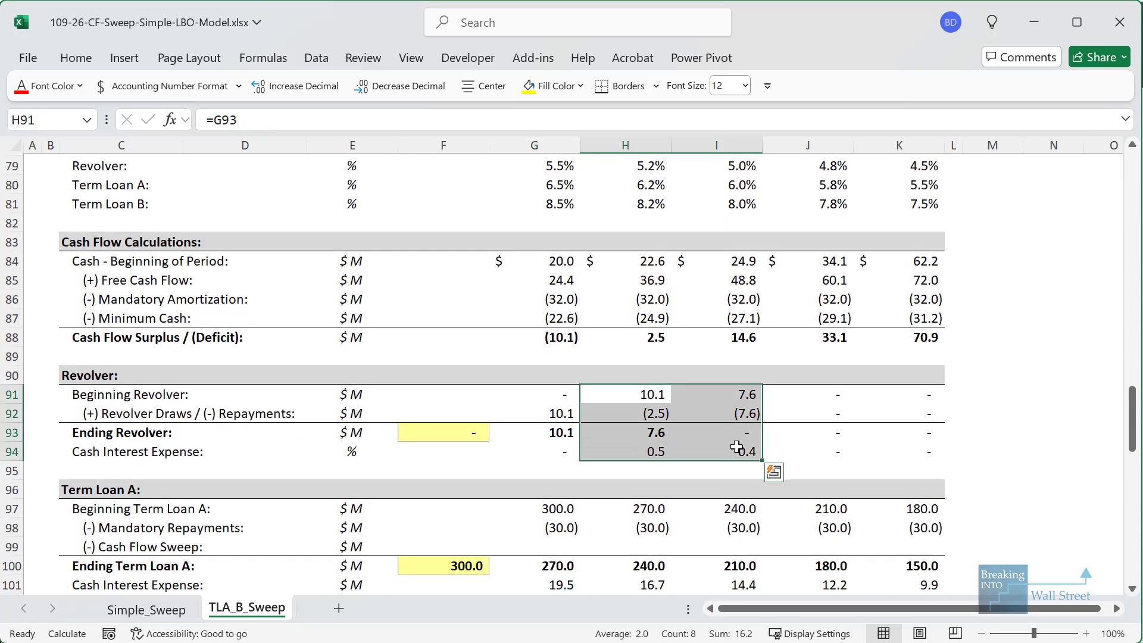
Inspect the Year 1 Mandatory Repayments formula for Term Loan A in G98.
{"action": "scroll", "coordinate": [740, 449], "scroll_direction": "down", "scroll_amount": 3}
{"action": "left_click", "coordinate": [569, 372]}
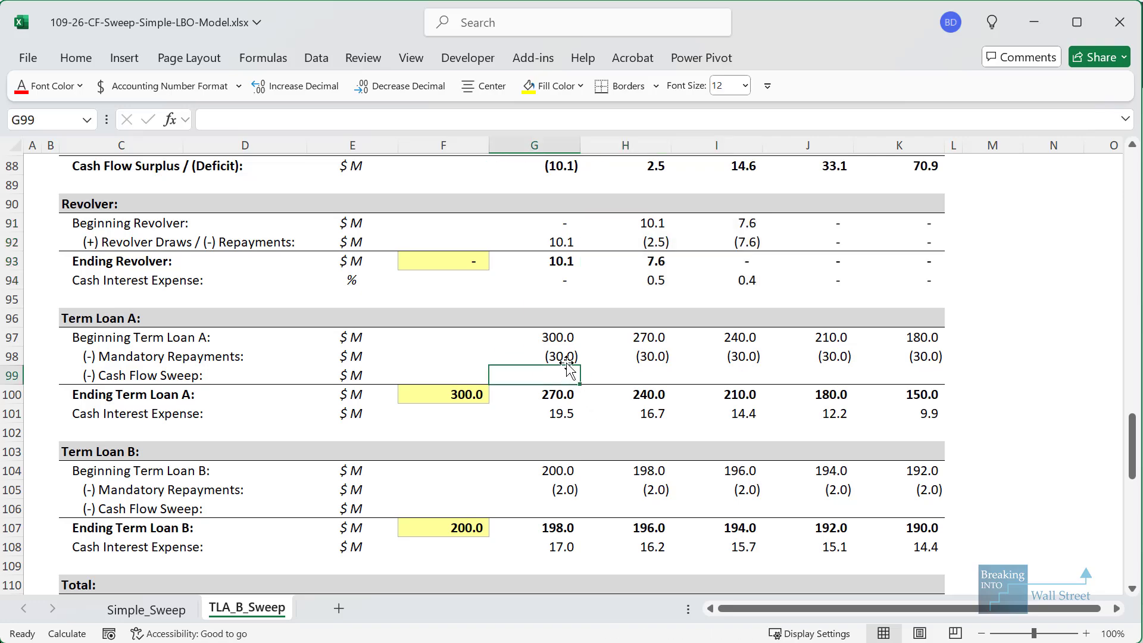
{"action": "double_click", "coordinate": [567, 356]}
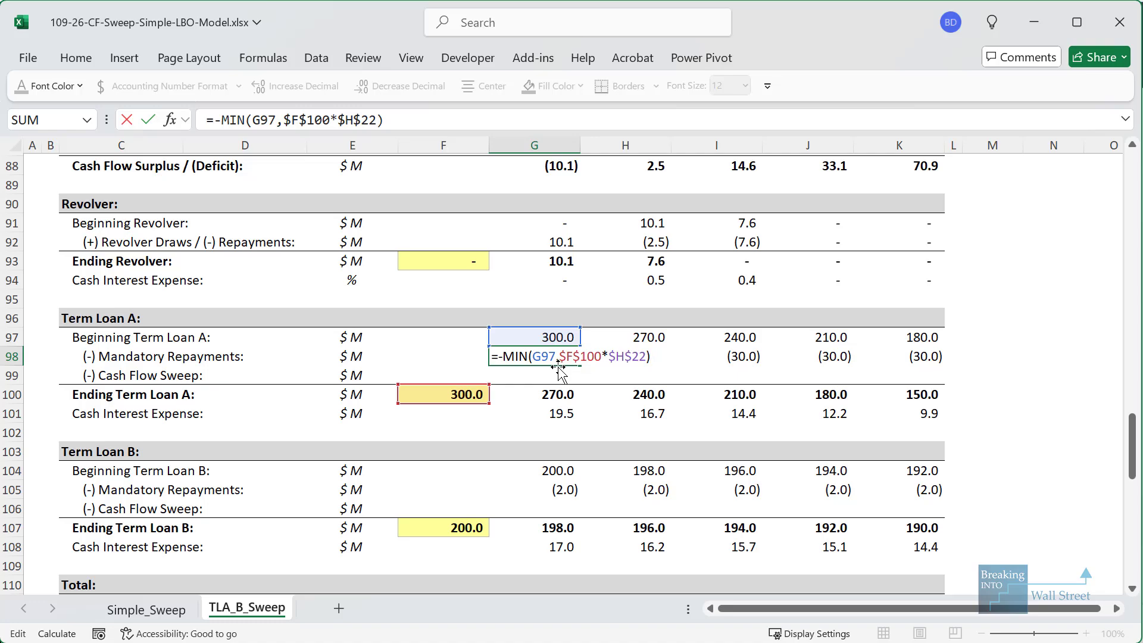
{"action": "key", "text": "ctrl+Return"}
{"action": "key", "text": "Left"}
{"action": "key", "text": "Right"}
Start the Year 1 Term Loan A Cash Flow Sweep formula in G99 with =-MIN(SUM(G97:G98),( as its opening part.
{"action": "key", "text": "Down"}
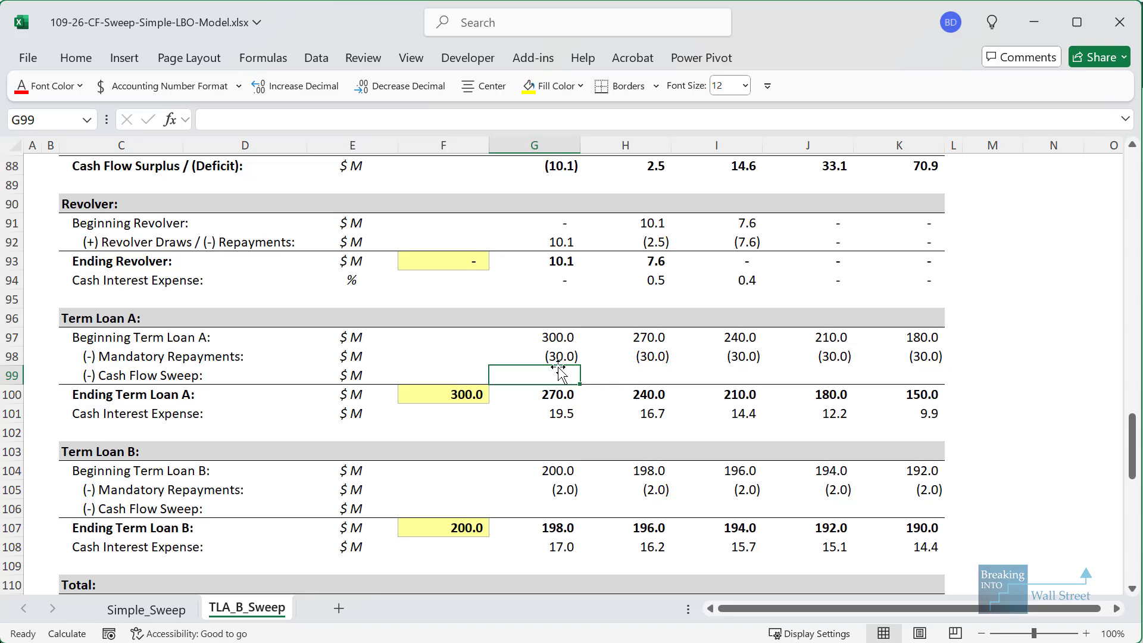
{"action": "type", "text": "=-"}
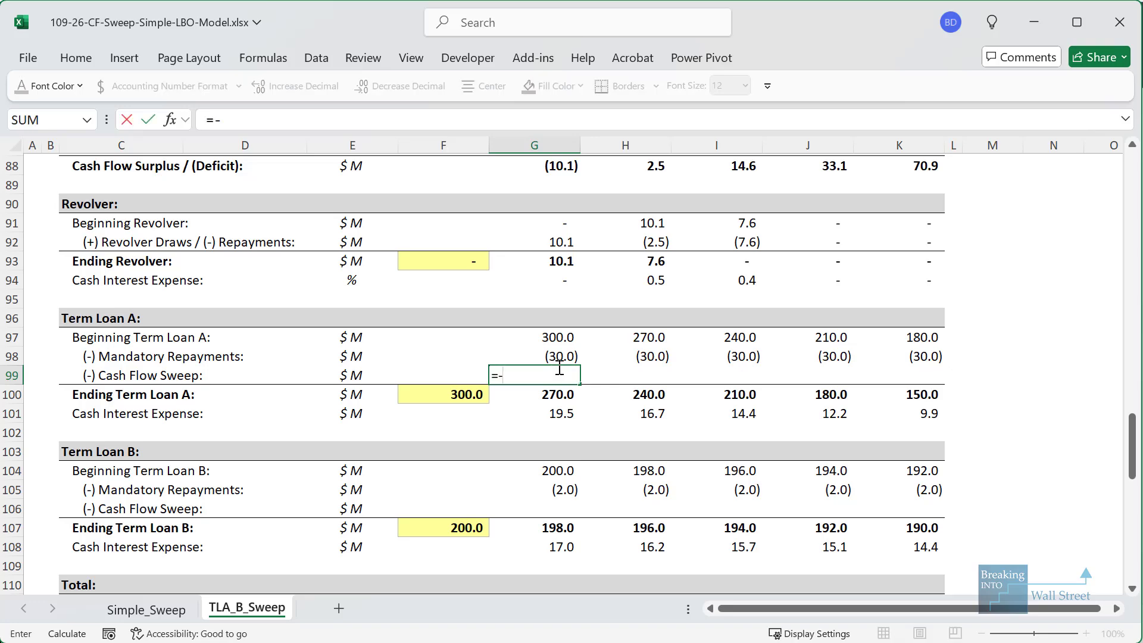
{"action": "type", "text": "MIN(SUM("}
{"action": "key", "text": "Up"}
{"action": "key", "text": "Up"}
{"action": "key", "text": "shift+Down"}
{"action": "type", "text": ")"}
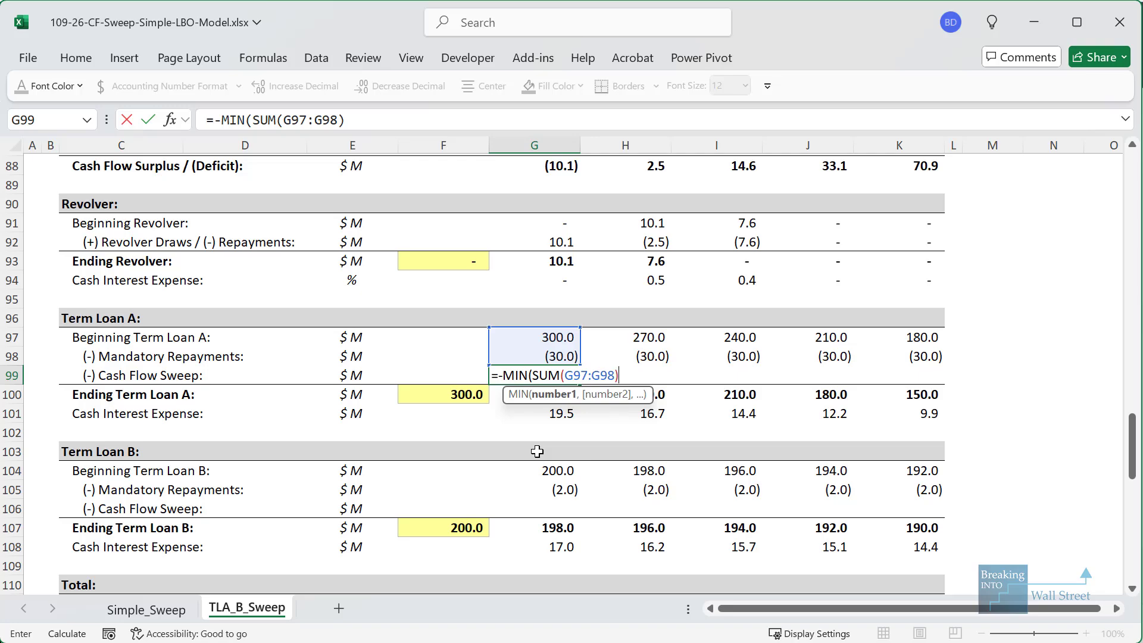
{"action": "type", "text": ",(G"}
{"action": "key", "text": "BackSpace"}
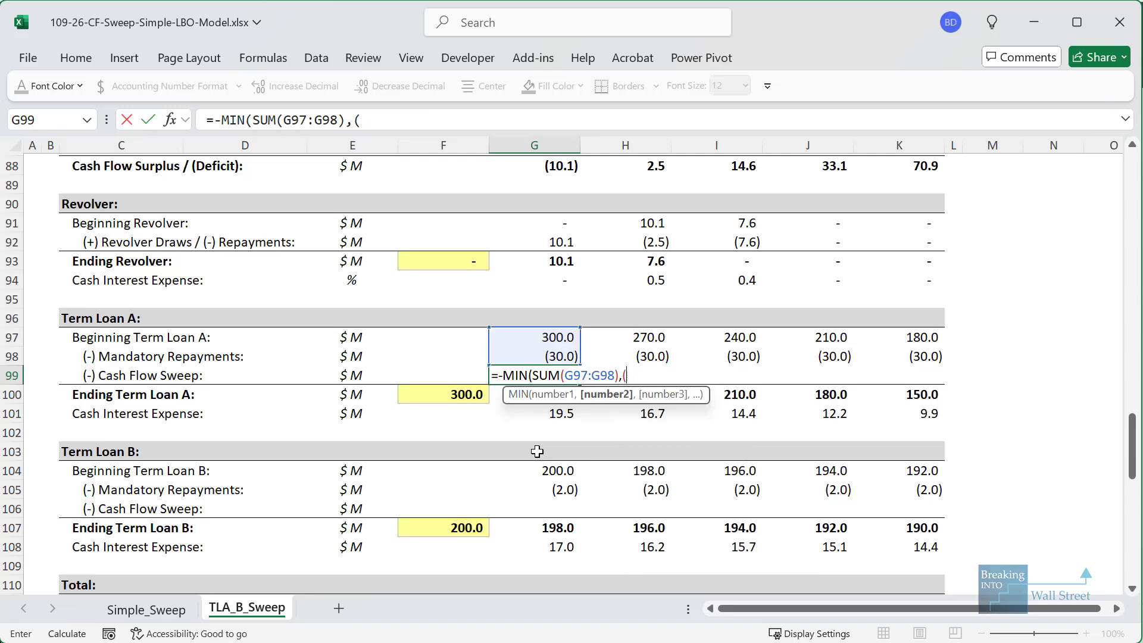
Complete the Term Loan A sweep formula in G99 as =-MIN(SUM(G97:G98),(G88+G92)*$I$22).
{"action": "left_click", "coordinate": [543, 164]}
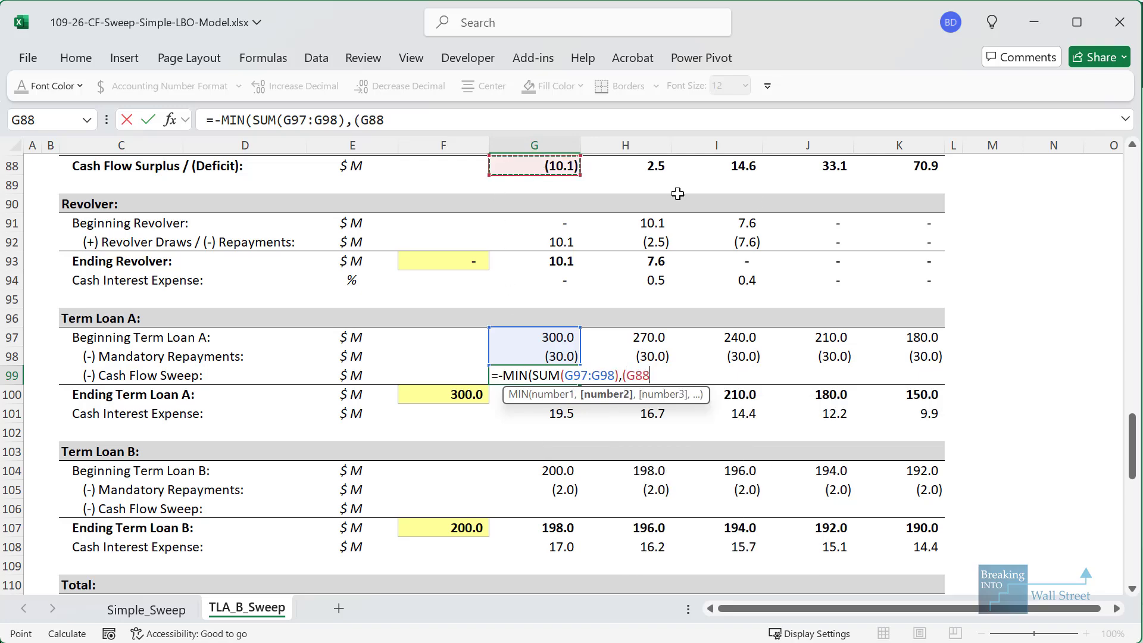
{"action": "type", "text": "+"}
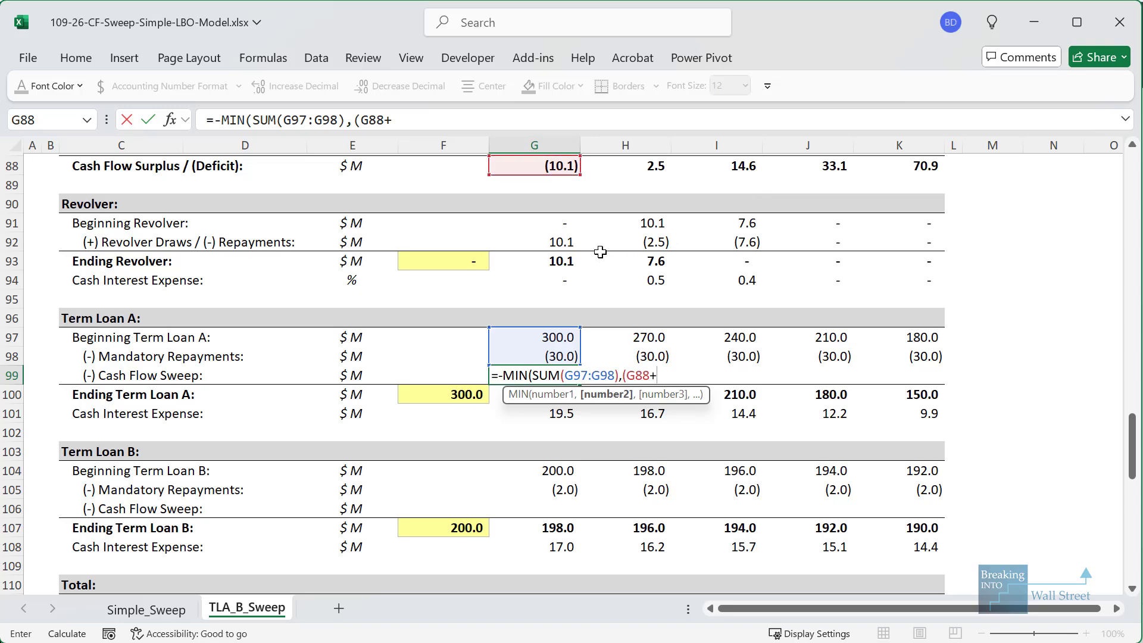
{"action": "left_click", "coordinate": [564, 241]}
{"action": "type", "text": ")*"}
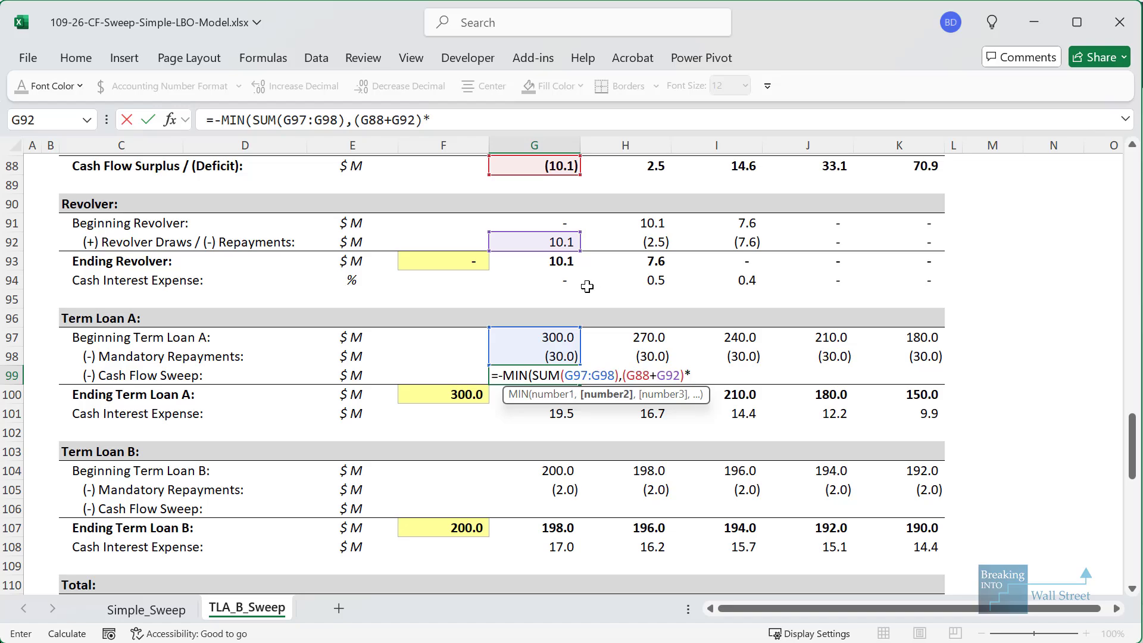
{"action": "scroll", "coordinate": [462, 299], "scroll_direction": "up", "scroll_amount": 18}
{"action": "scroll", "coordinate": [461, 299], "scroll_direction": "up", "scroll_amount": 8}
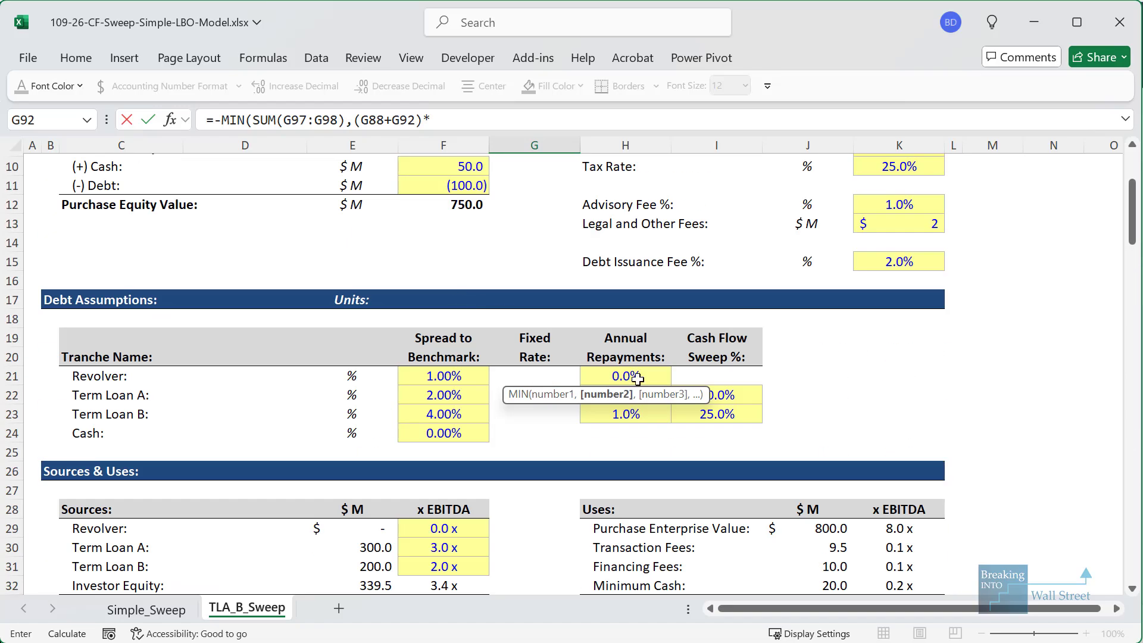
{"action": "left_click", "coordinate": [736, 395]}
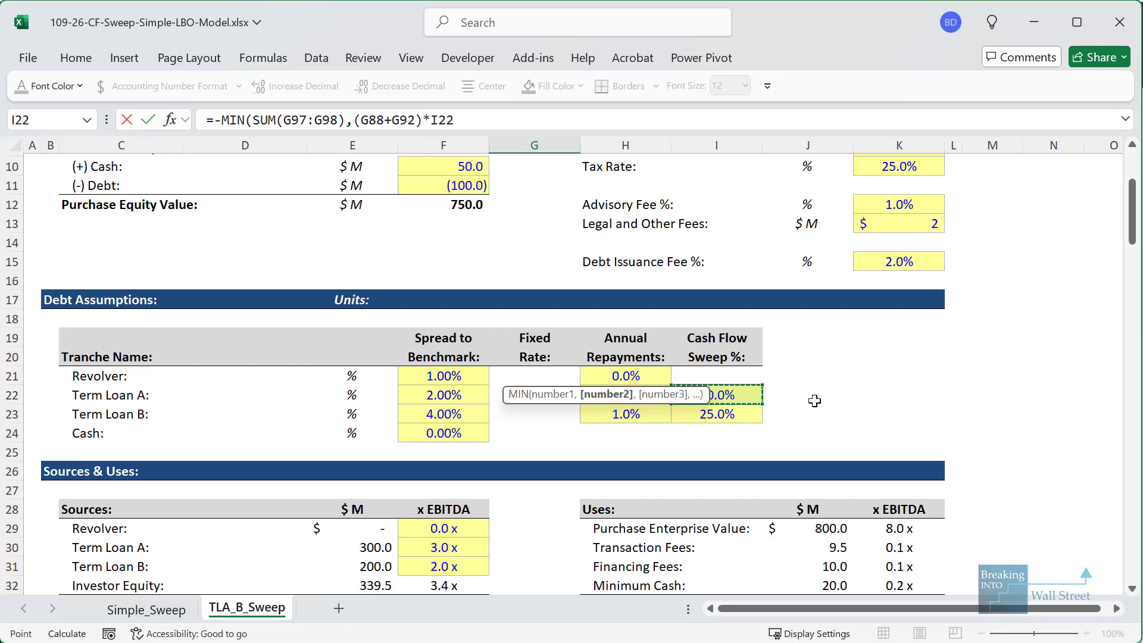
{"action": "scroll", "coordinate": [814, 401], "scroll_direction": "down", "scroll_amount": 1}
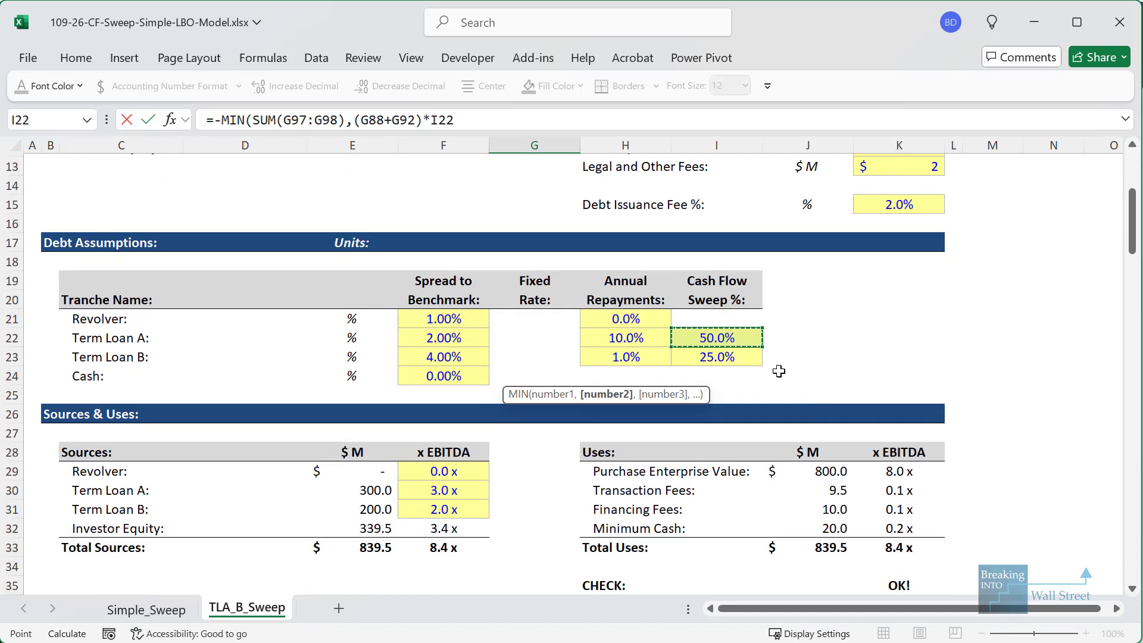
{"action": "key", "text": "F4"}
{"action": "type", "text": ")"}
{"action": "key", "text": "ctrl+Return"}
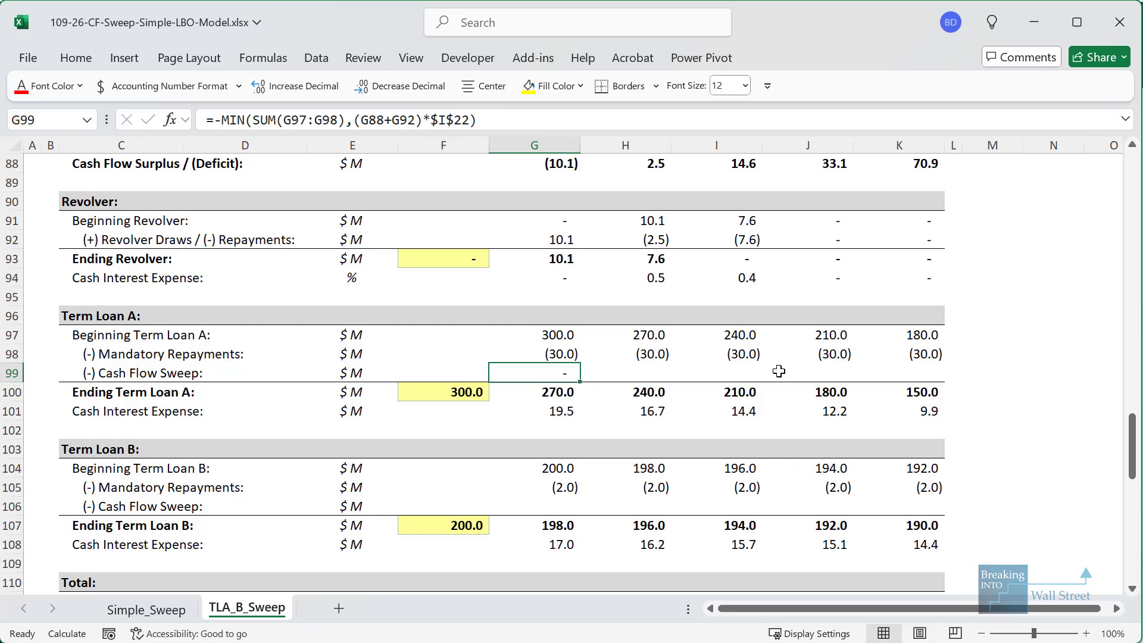
Copy the G99 formula across Years 2 to 5 of the Term Loan A Cash Flow Sweep row.
{"action": "key", "text": "ctrl+c"}
{"action": "key", "text": "shift+Right"}
{"action": "key", "text": "shift+Right"}
{"action": "key", "text": "shift+Right"}
{"action": "key", "text": "shift+Right"}
{"action": "key", "text": "ctrl+alt+v"}
{"action": "key", "text": "Return"}
{"action": "key", "text": "Down"}
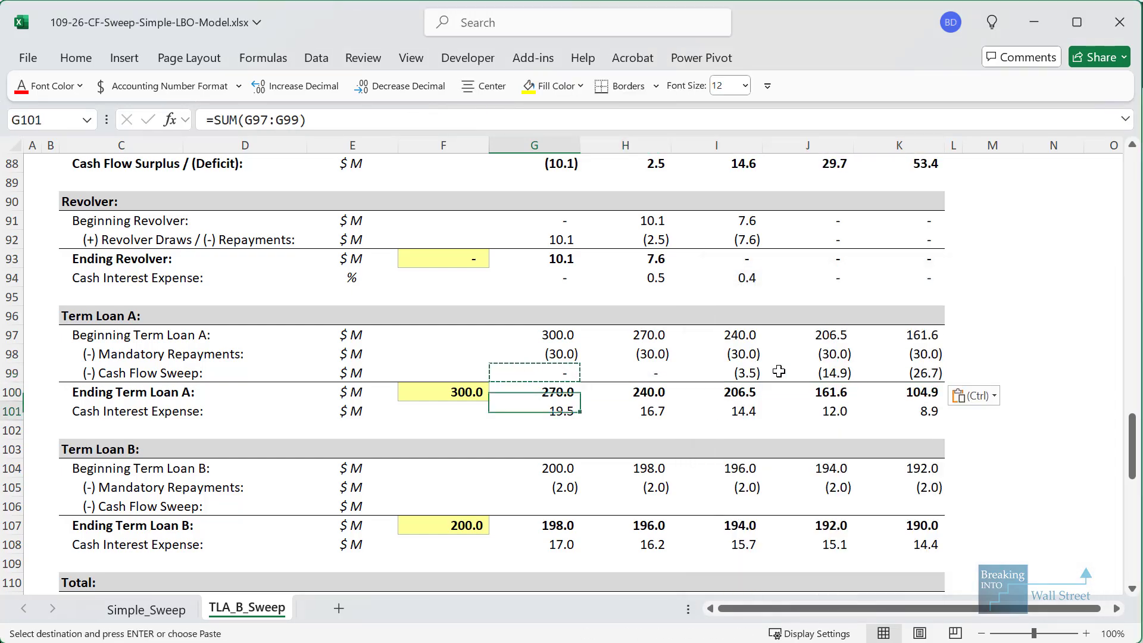
{"action": "key", "text": "Down"}
Compare the Cash Flow Surplus / (Deficit), Revolver Draws / Repayments and Term Loan A Cash Flow Sweep across Years 1 to 3.
{"action": "left_click", "coordinate": [732, 487]}
{"action": "left_click_drag", "start_coordinate": [528, 362], "coordinate": [611, 390]}
{"action": "left_click_drag", "start_coordinate": [524, 221], "coordinate": [602, 269]}
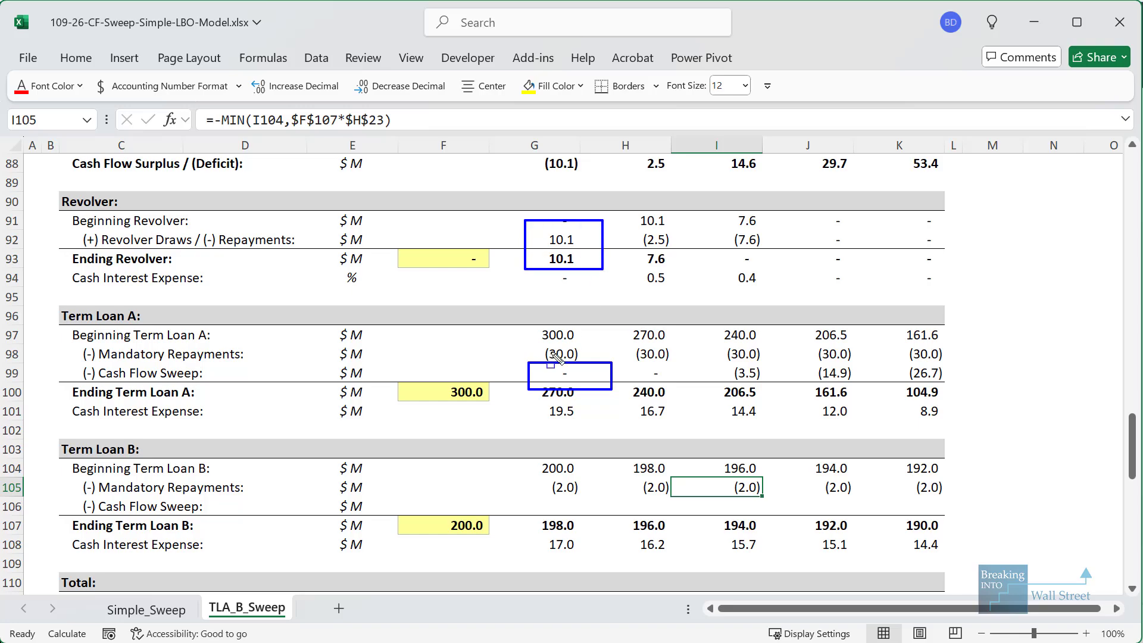
{"action": "left_click_drag", "start_coordinate": [612, 225], "coordinate": [693, 258]}
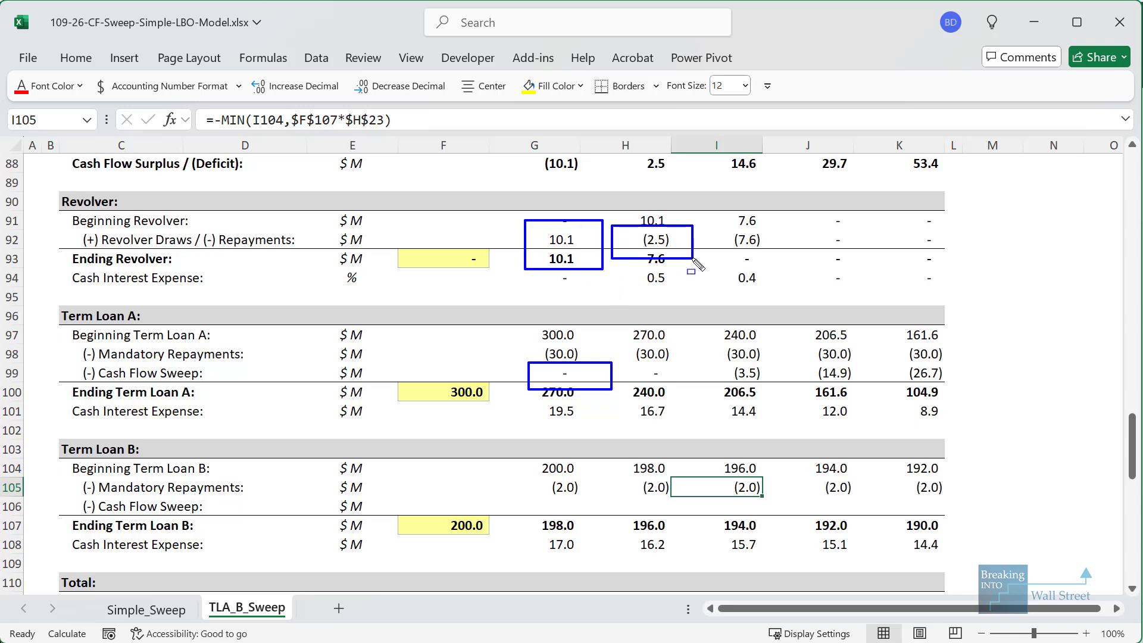
{"action": "left_click_drag", "start_coordinate": [598, 140], "coordinate": [685, 182]}
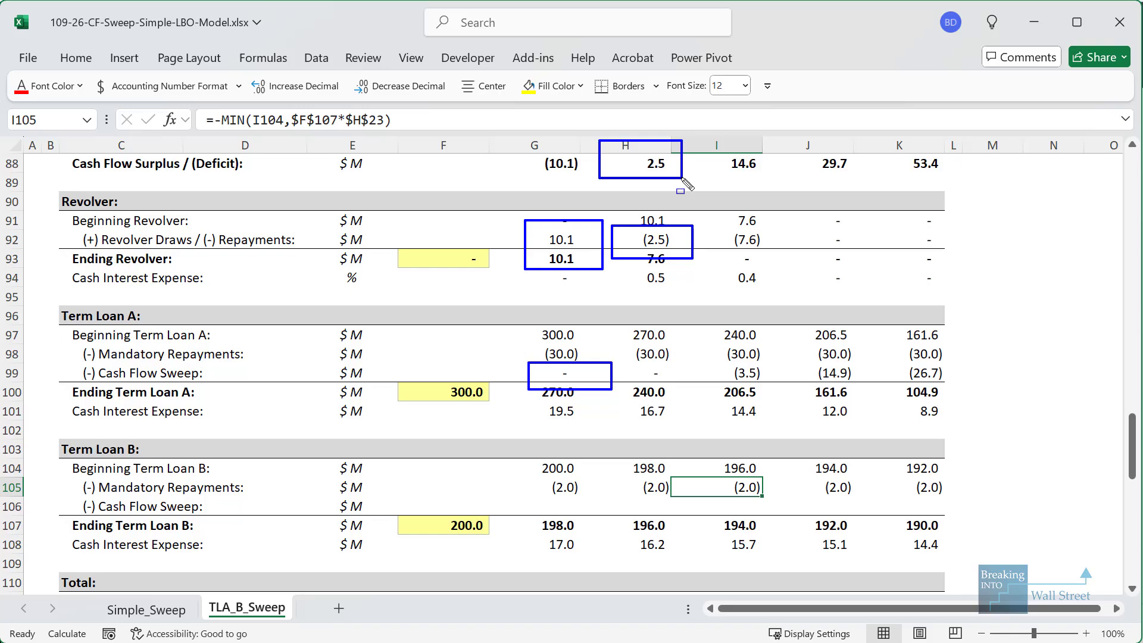
{"action": "mouse_move", "coordinate": [622, 359]}
{"action": "left_mouse_down"}
{"action": "mouse_move", "coordinate": [620, 370]}
{"action": "mouse_move", "coordinate": [684, 390]}
{"action": "left_mouse_up"}
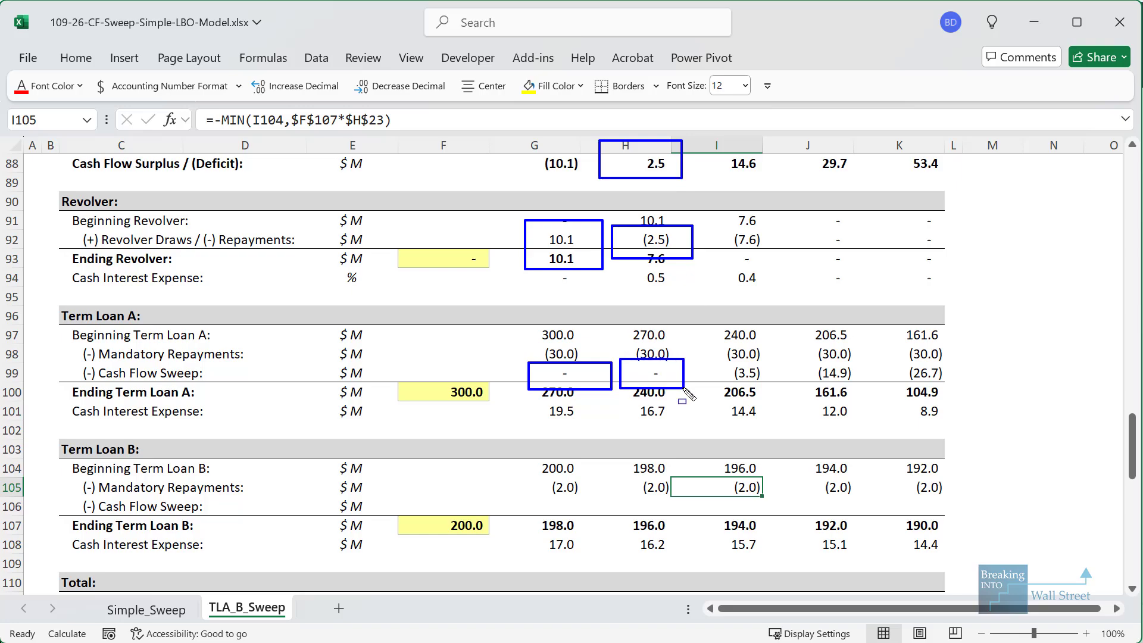
{"action": "mouse_move", "coordinate": [680, 133]}
{"action": "left_mouse_down"}
{"action": "mouse_move", "coordinate": [691, 149]}
{"action": "mouse_move", "coordinate": [776, 174]}
{"action": "left_mouse_up"}
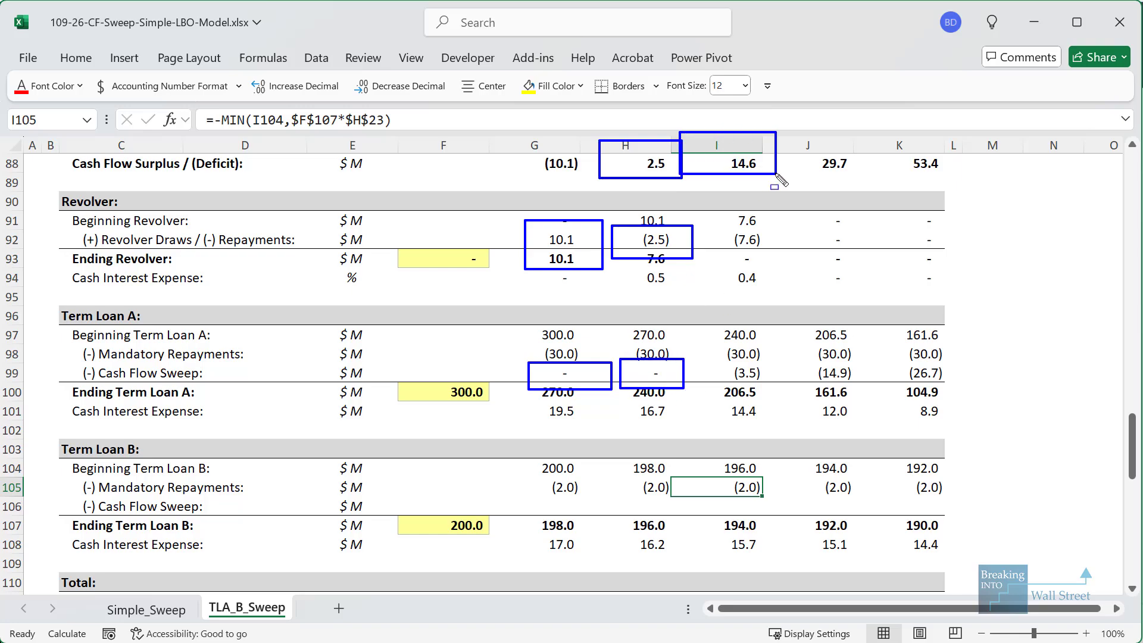
{"action": "mouse_move", "coordinate": [701, 220]}
{"action": "left_mouse_down"}
{"action": "mouse_move", "coordinate": [710, 233]}
{"action": "mouse_move", "coordinate": [809, 260]}
{"action": "left_mouse_up"}
{"action": "left_click_drag", "start_coordinate": [691, 355], "coordinate": [792, 388]}
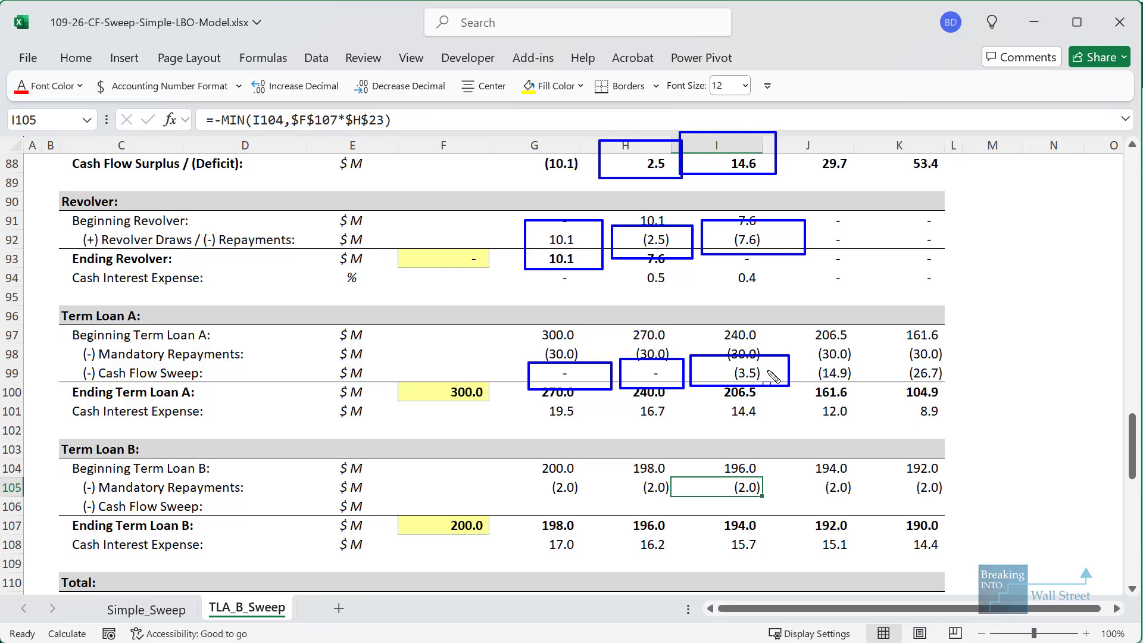
{"action": "key", "text": "Escape"}
Start the Year 1 Term Loan B Cash Flow Sweep formula in G106 with =-MIN(SUM(G104:G105),( as its opening part.
{"action": "left_click", "coordinate": [551, 505]}
{"action": "scroll", "coordinate": [563, 476], "scroll_direction": "down", "scroll_amount": 1}
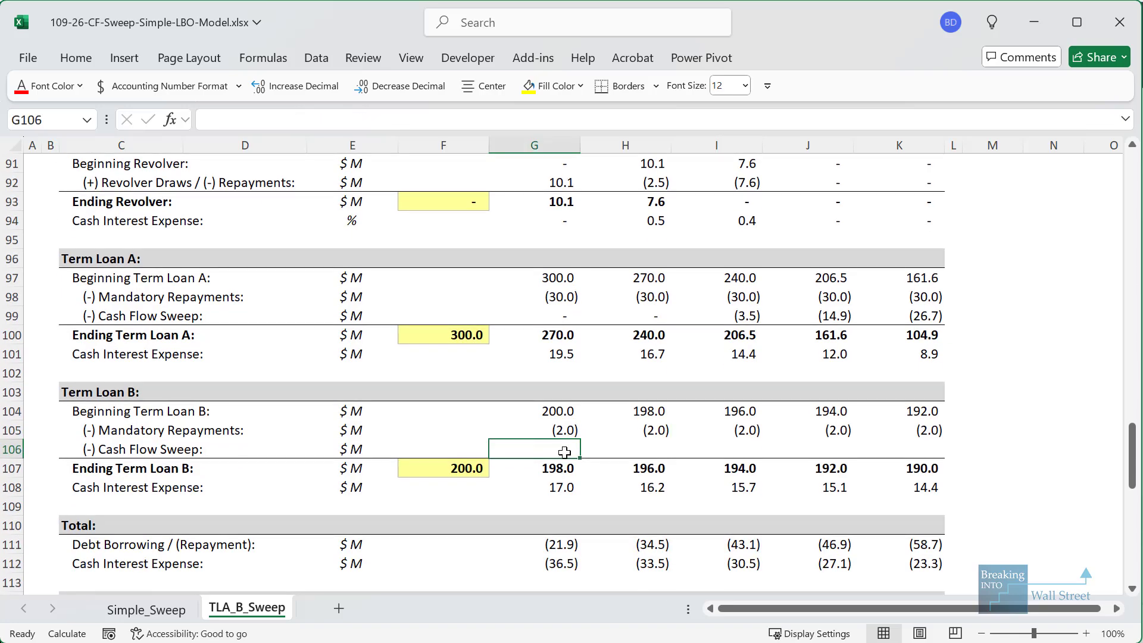
{"action": "type", "text": "=-MNI("}
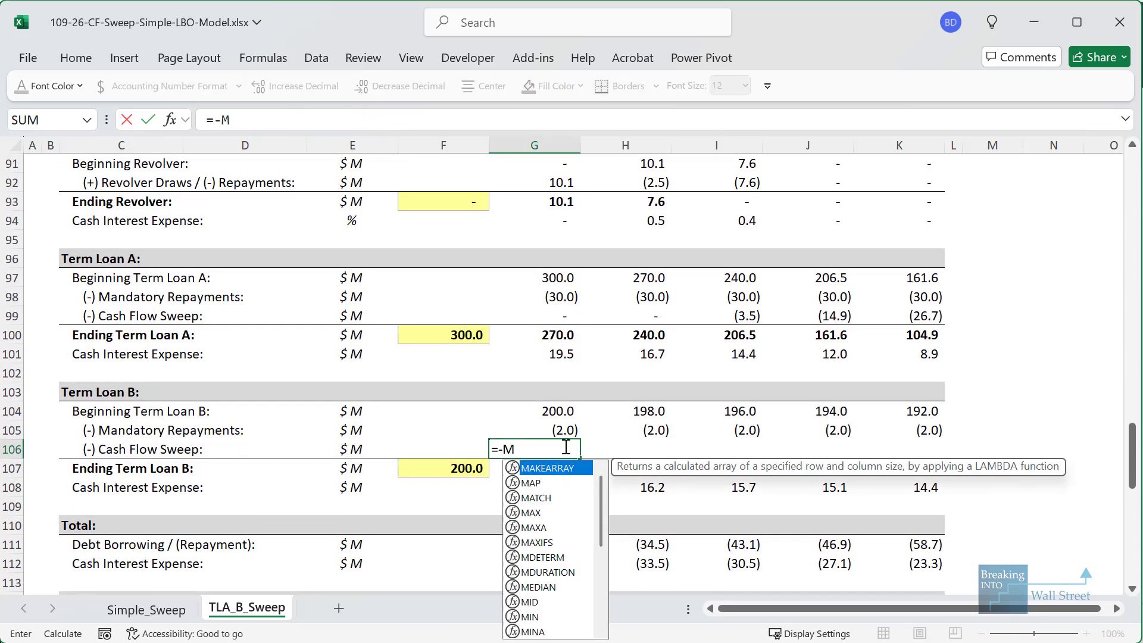
{"action": "key", "text": "BackSpace"}
{"action": "key", "text": "BackSpace"}
{"action": "key", "text": "BackSpace"}
{"action": "type", "text": "IN"}
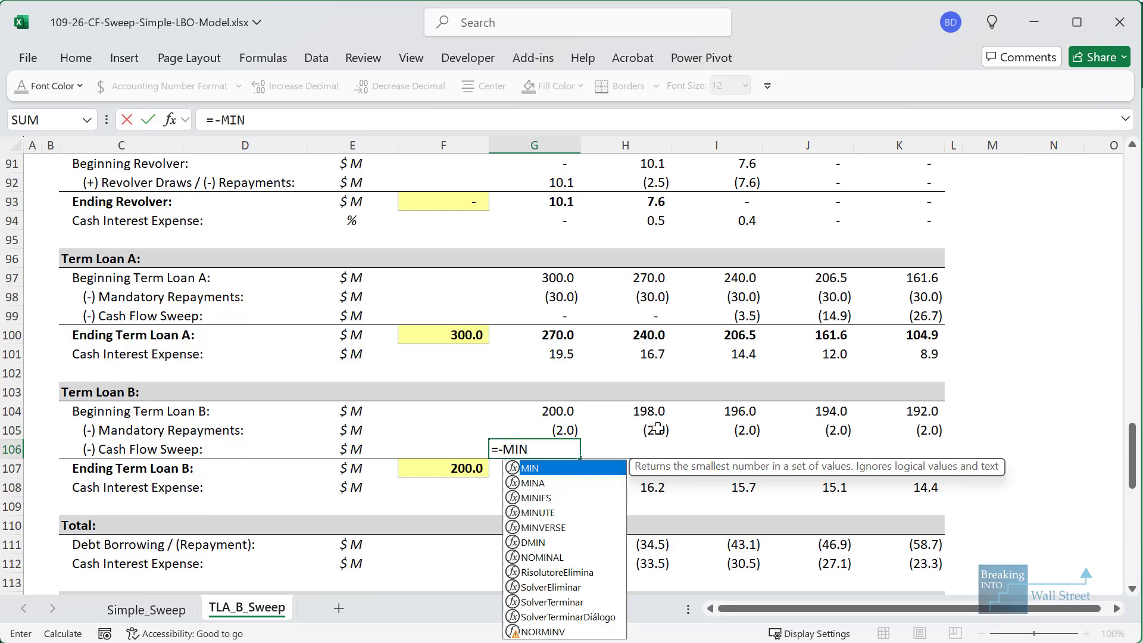
{"action": "type", "text": "(SUM("}
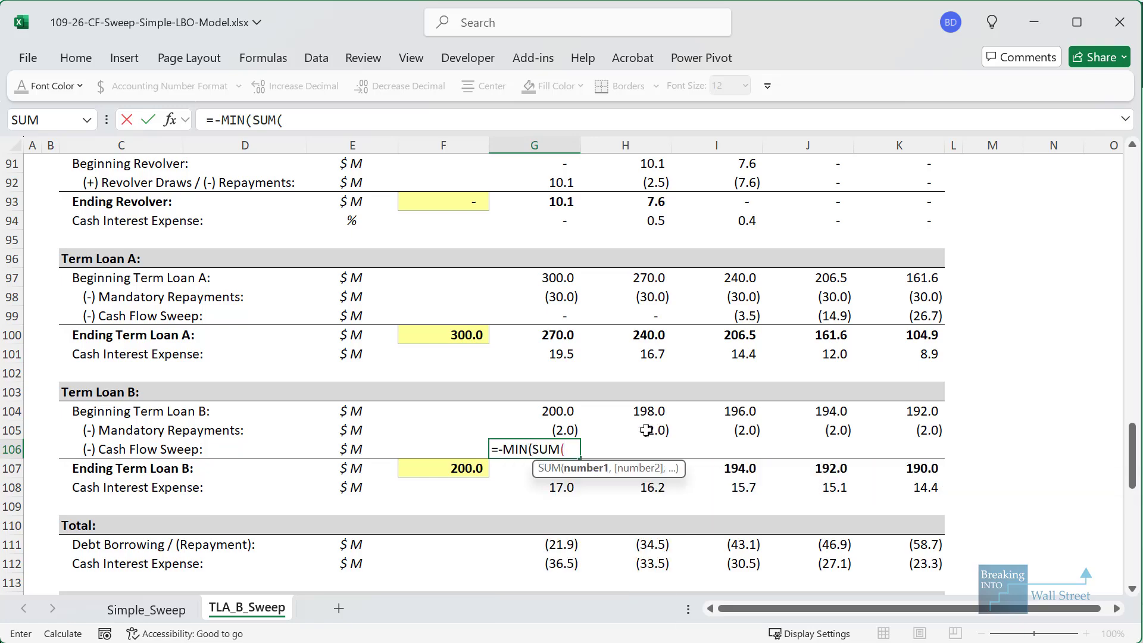
{"action": "left_click_drag", "start_coordinate": [536, 413], "coordinate": [538, 427]}
{"action": "scroll", "coordinate": [738, 375], "scroll_direction": "down", "scroll_amount": 1}
{"action": "type", "text": ")"}
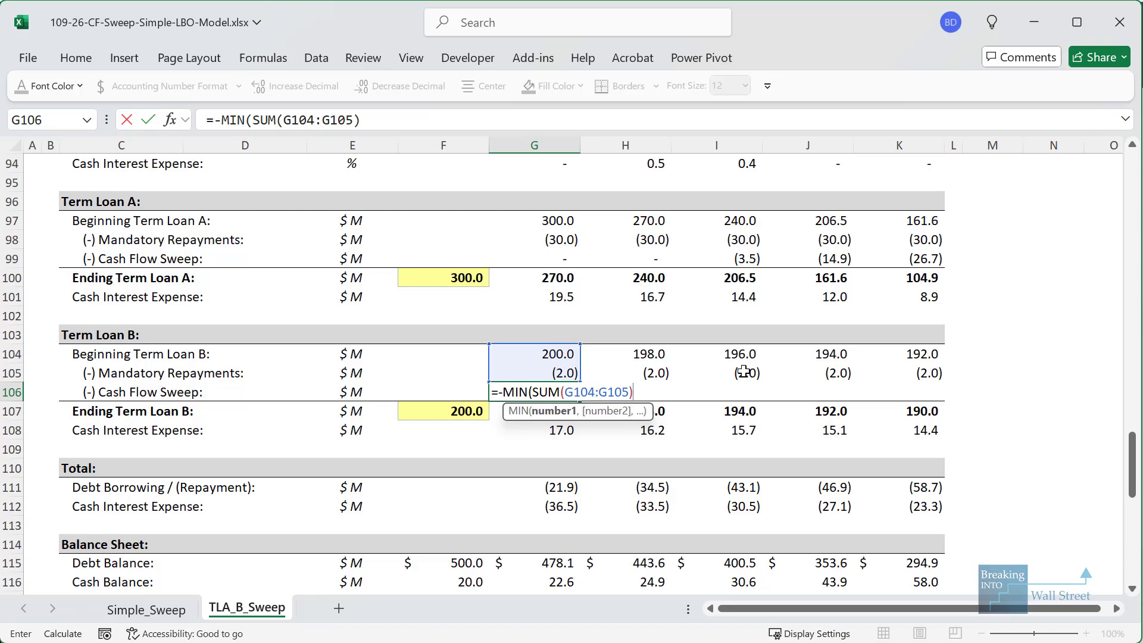
{"action": "type", "text": ",("}
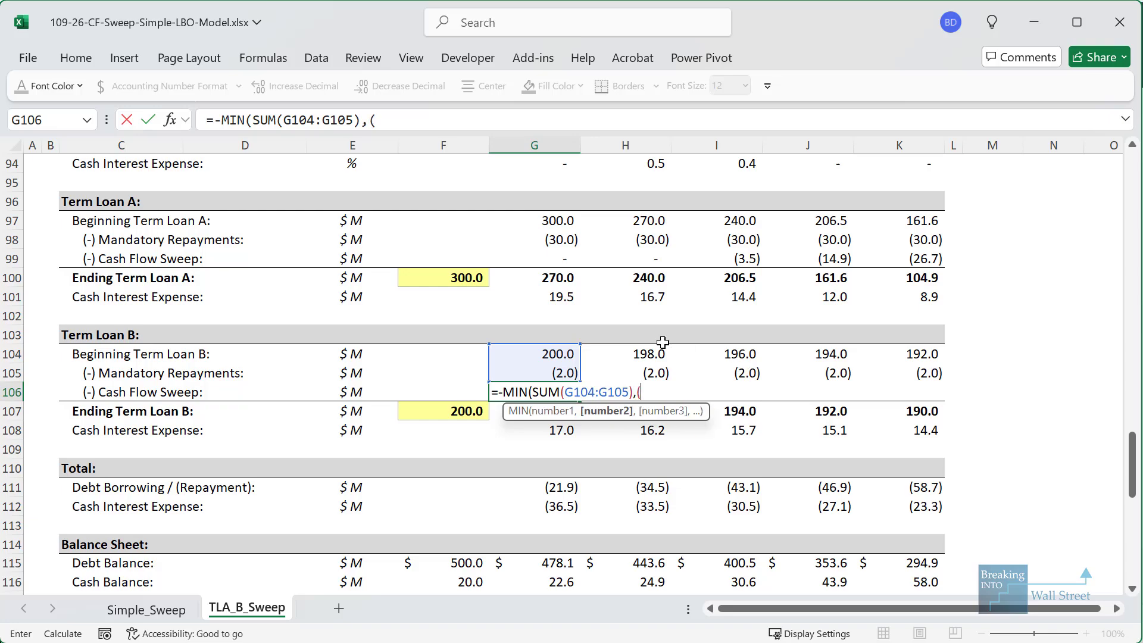
Complete the Term Loan B sweep formula in G106 as =-MIN(SUM(G104:G105),(G88+G92+G99)*$I$23).
{"action": "scroll", "coordinate": [626, 316], "scroll_direction": "up", "scroll_amount": 2}
{"action": "scroll", "coordinate": [595, 285], "scroll_direction": "up", "scroll_amount": 1}
{"action": "left_click", "coordinate": [554, 221]}
{"action": "type", "text": "+"}
{"action": "left_click", "coordinate": [554, 295]}
{"action": "scroll", "coordinate": [571, 292], "scroll_direction": "down", "scroll_amount": 1}
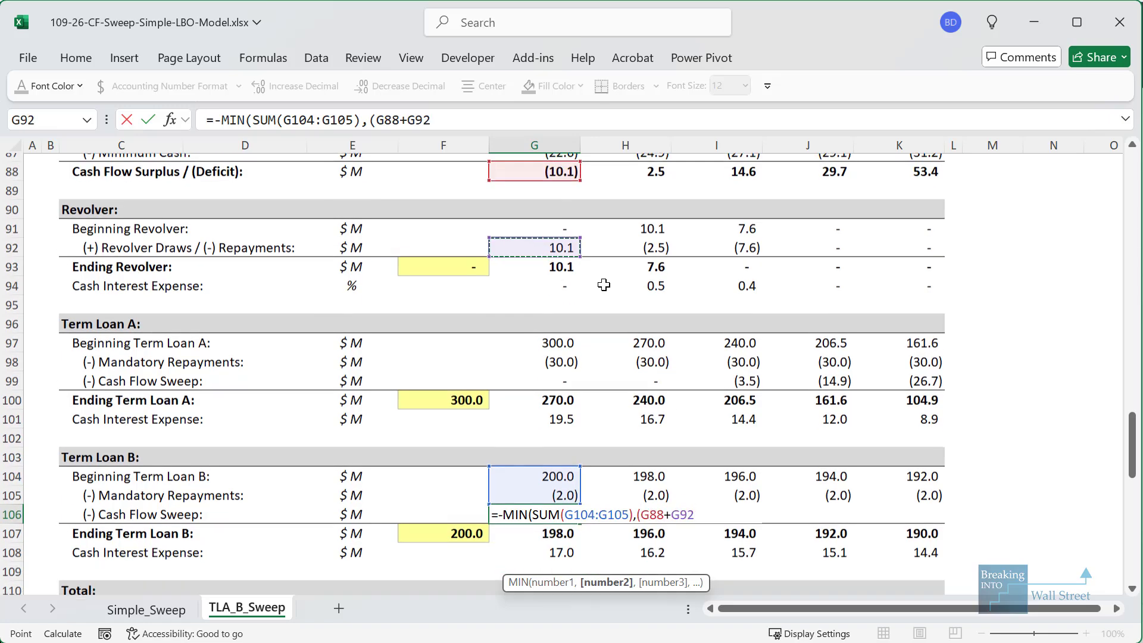
{"action": "type", "text": "+"}
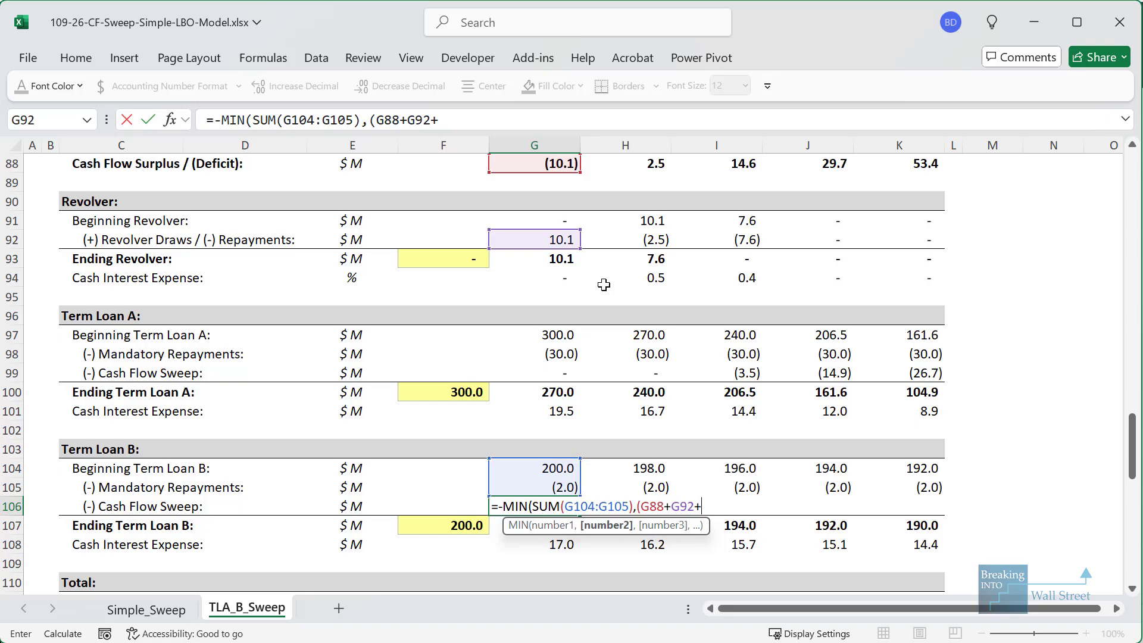
{"action": "left_click", "coordinate": [557, 376]}
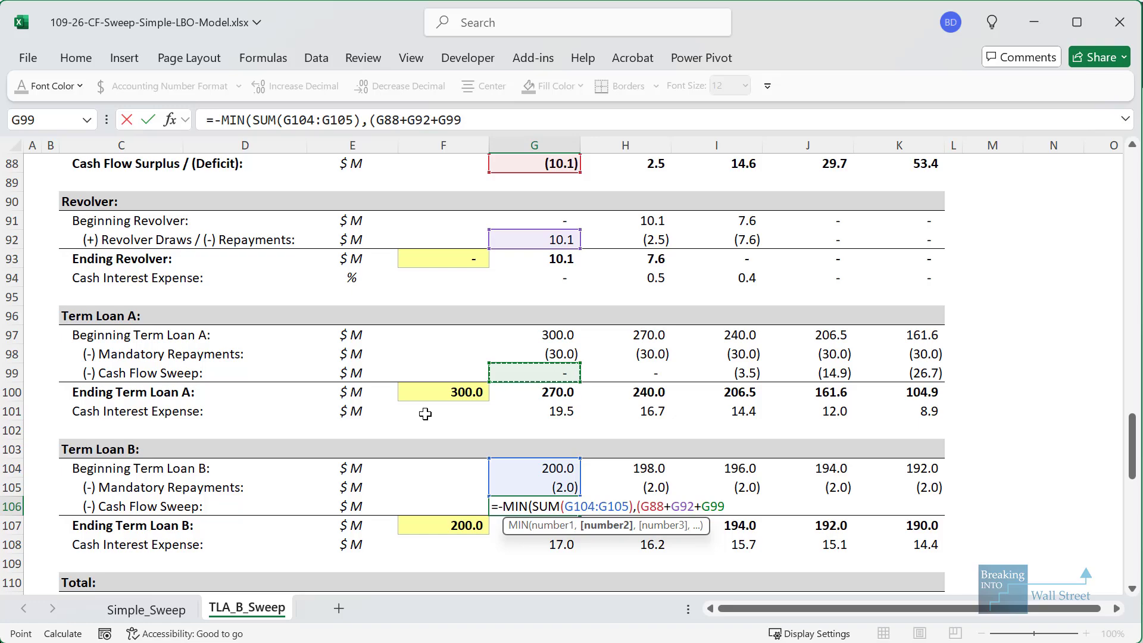
{"action": "type", "text": ")"}
{"action": "scroll", "coordinate": [425, 414], "scroll_direction": "up", "scroll_amount": 20}
{"action": "left_click", "coordinate": [729, 240]}
{"action": "key", "text": "F4"}
{"action": "scroll", "coordinate": [762, 284], "scroll_direction": "down", "scroll_amount": 20}
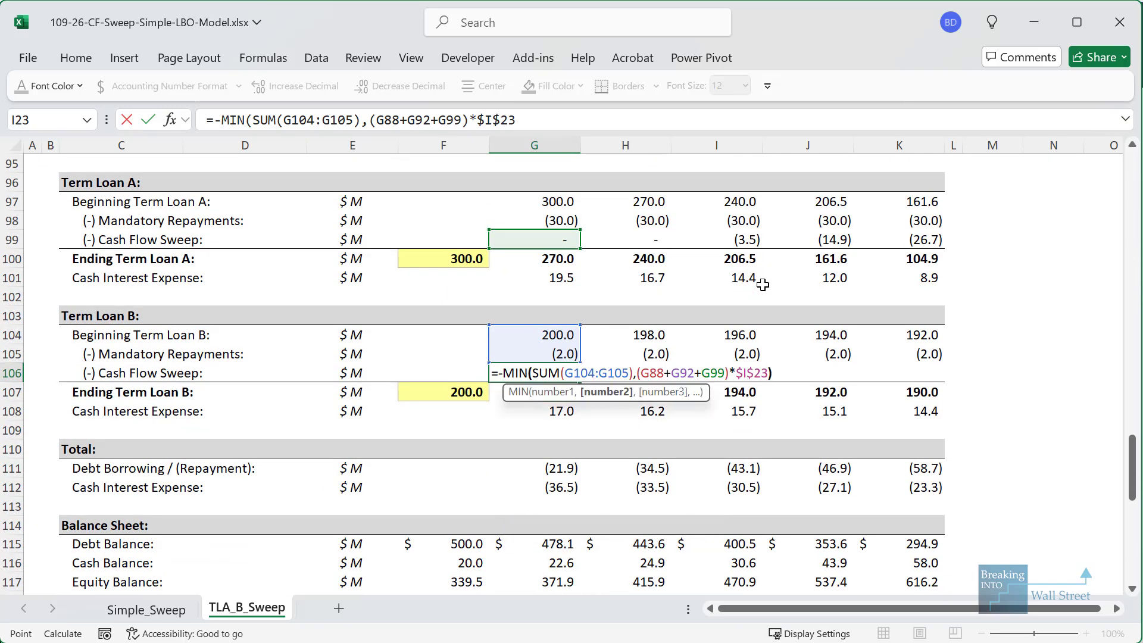
{"action": "key", "text": "ctrl+Return"}
Copy the G106 formula across Years 2 to 5 of the Term Loan B Cash Flow Sweep row as formulas only.
{"action": "key", "text": "ctrl+c"}
{"action": "scroll", "coordinate": [765, 293], "scroll_direction": "down", "scroll_amount": 1}
{"action": "key", "text": "shift+Right"}
{"action": "key", "text": "shift+Right"}
{"action": "key", "text": "shift+Right"}
{"action": "key", "text": "shift+Right"}
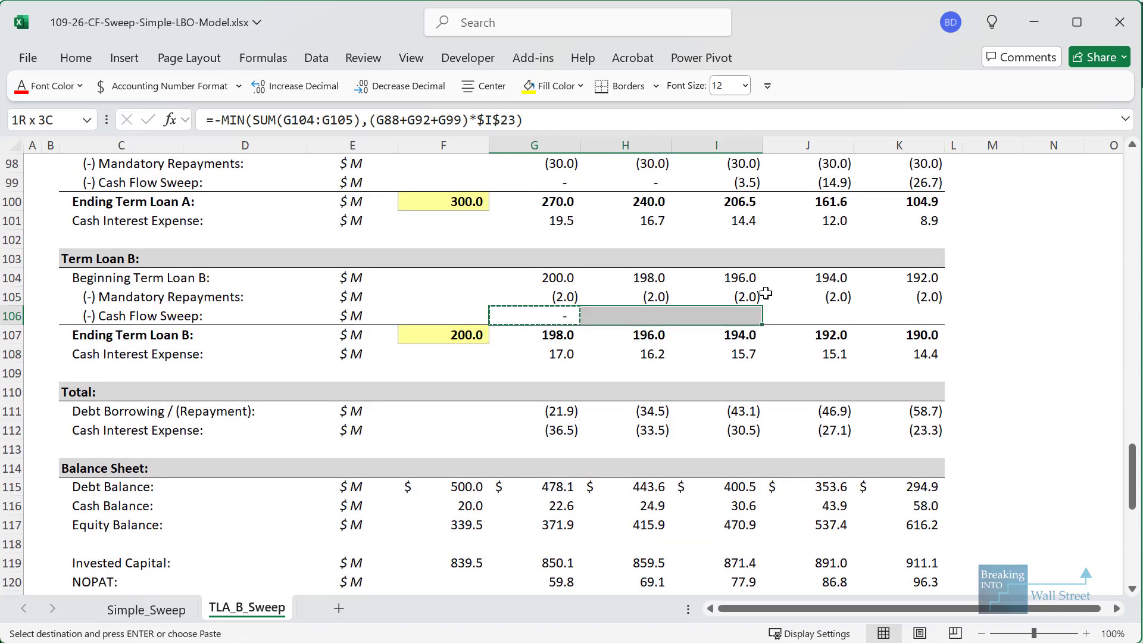
{"action": "key", "text": "ctrl+alt+v"}
{"action": "key", "text": "f"}
{"action": "key", "text": "Return"}
{"action": "key", "text": "Escape"}
{"action": "key", "text": "Down"}
Compare the Term Loan A and B Cash Flow Sweeps for Years 3 to 5, and review the Term Loan A MoM multiple and IRR.
{"action": "scroll", "coordinate": [766, 293], "scroll_direction": "up", "scroll_amount": 1}
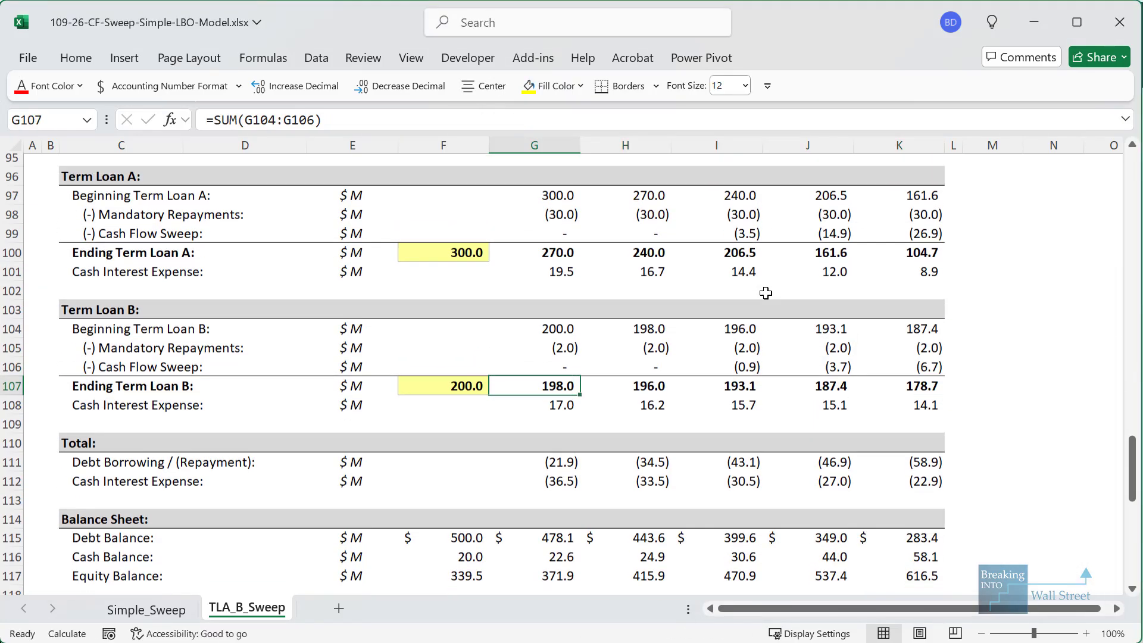
{"action": "left_click_drag", "start_coordinate": [699, 359], "coordinate": [952, 385]}
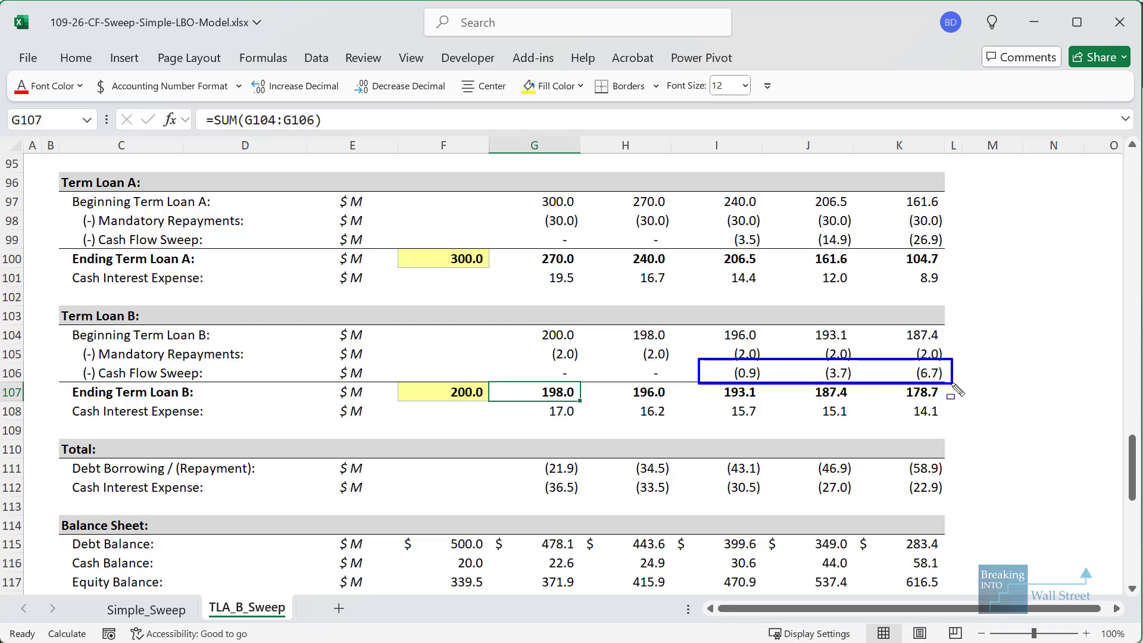
{"action": "left_click_drag", "start_coordinate": [714, 226], "coordinate": [966, 257]}
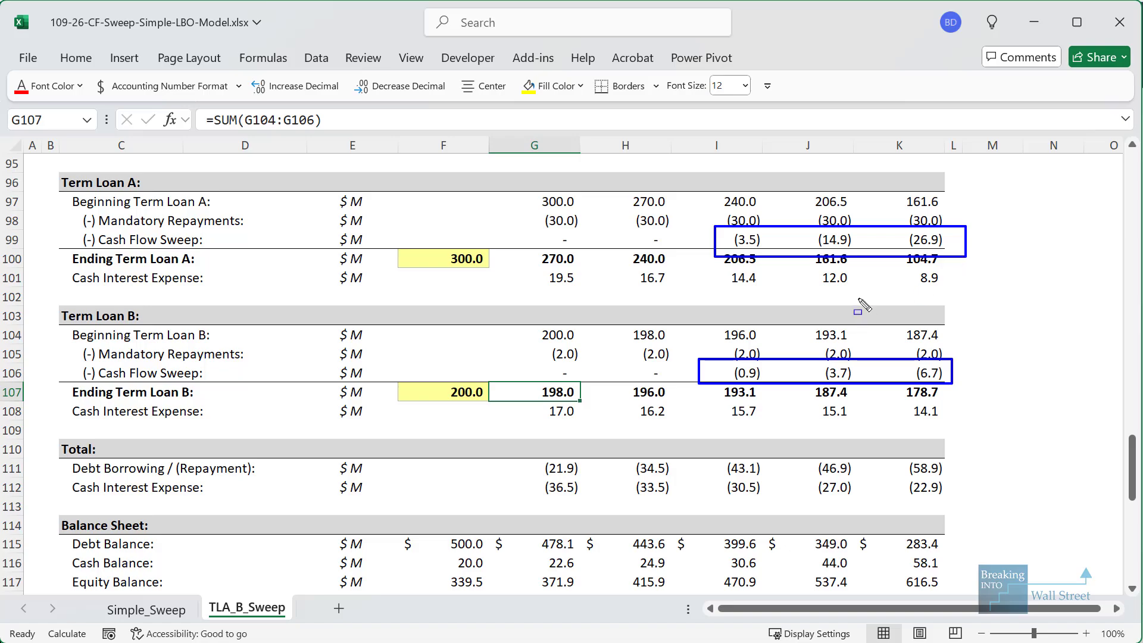
{"action": "key", "text": "Escape"}
{"action": "scroll", "coordinate": [417, 370], "scroll_direction": "down", "scroll_amount": 7}
{"action": "scroll", "coordinate": [417, 372], "scroll_direction": "down", "scroll_amount": 4}
{"action": "left_click_drag", "start_coordinate": [476, 429], "coordinate": [477, 447]}
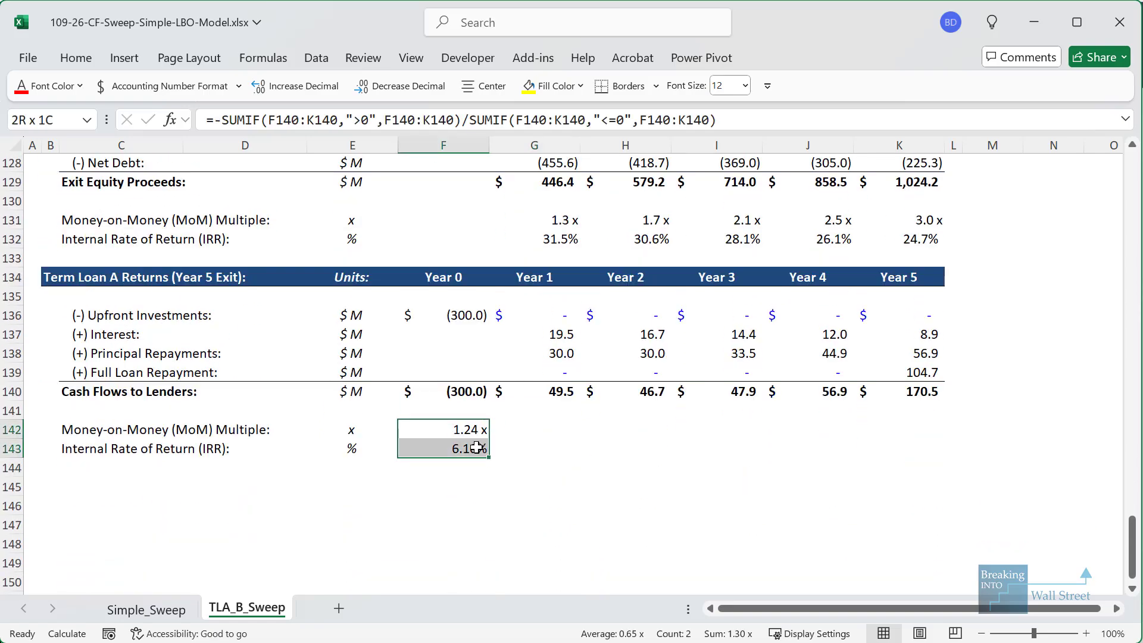
Examine the Term Loan A Returns section, focusing on the lenders' MoM multiple and IRR at a Year 5 exit.
{"action": "left_click", "coordinate": [574, 472]}
{"action": "left_click_drag", "start_coordinate": [37, 257], "coordinate": [277, 307]}
{"action": "left_click_drag", "start_coordinate": [47, 438], "coordinate": [560, 481]}
{"action": "key", "text": "Escape"}
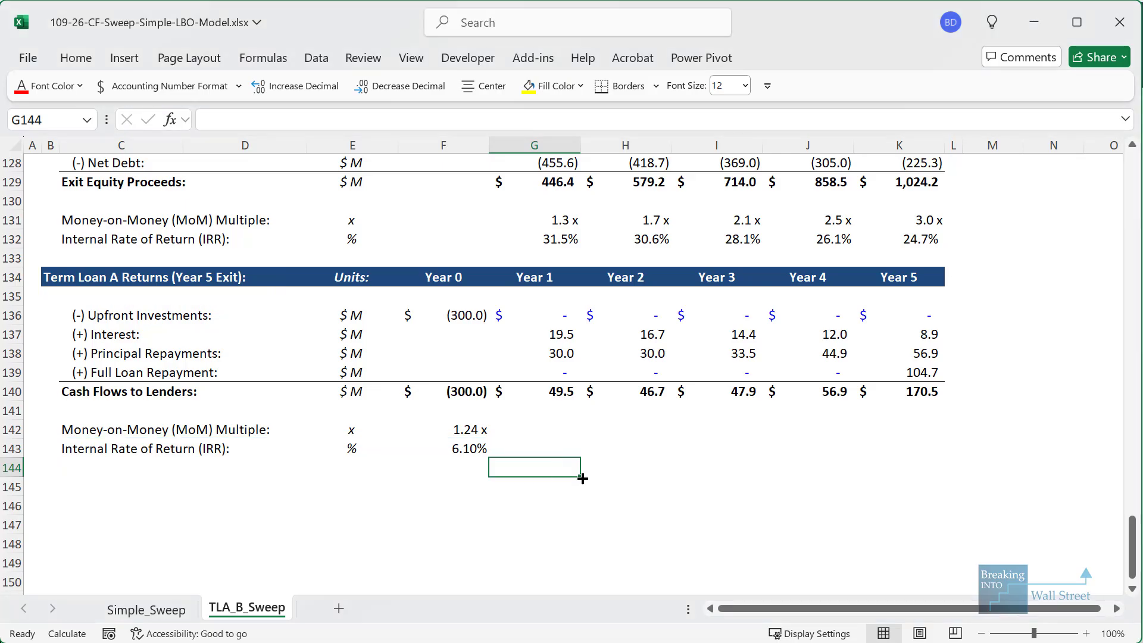
Set the Term Loan A Cash Flow Sweep % in I22 to 100% and check the Term Loan A MoM multiple and IRR.
{"action": "left_click_drag", "start_coordinate": [1133, 547], "coordinate": [1132, 184]}
{"action": "scroll", "coordinate": [758, 425], "scroll_direction": "down", "scroll_amount": 4}
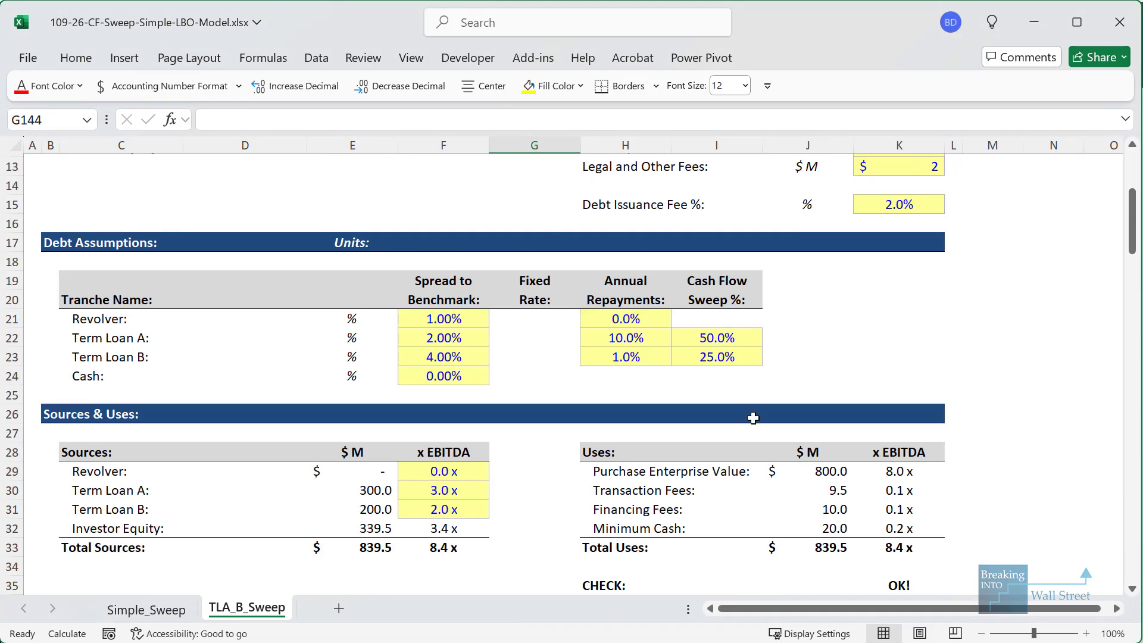
{"action": "left_click", "coordinate": [738, 332]}
{"action": "type", "text": "100"}
{"action": "key", "text": "ctrl+Return"}
{"action": "left_click_drag", "start_coordinate": [1131, 231], "coordinate": [1132, 546]}
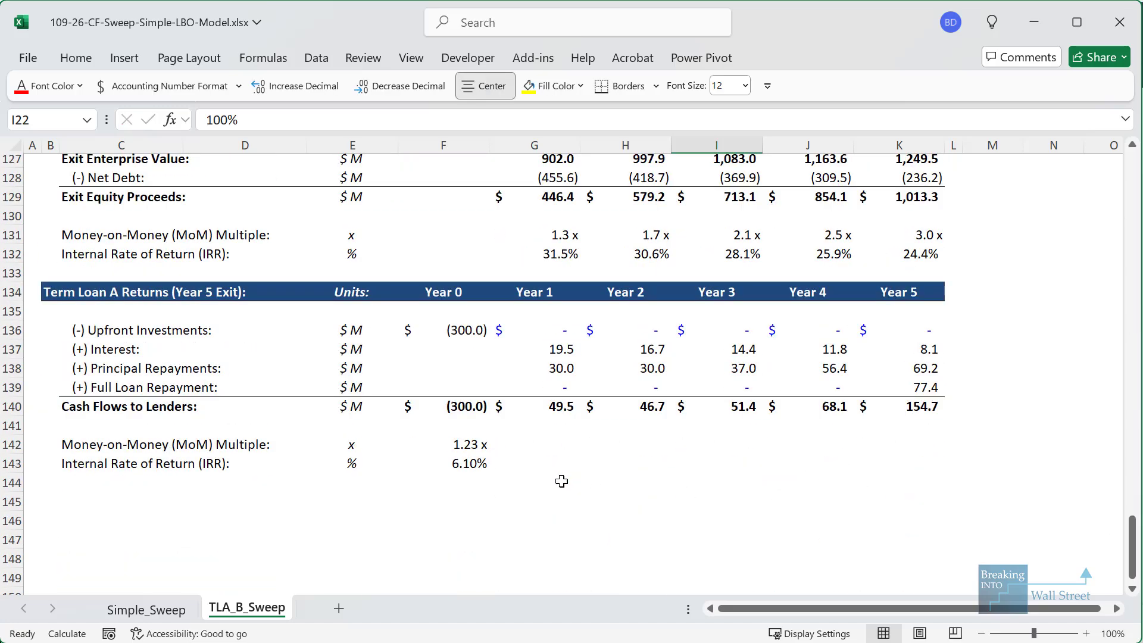
{"action": "left_click_drag", "start_coordinate": [429, 420], "coordinate": [526, 484]}
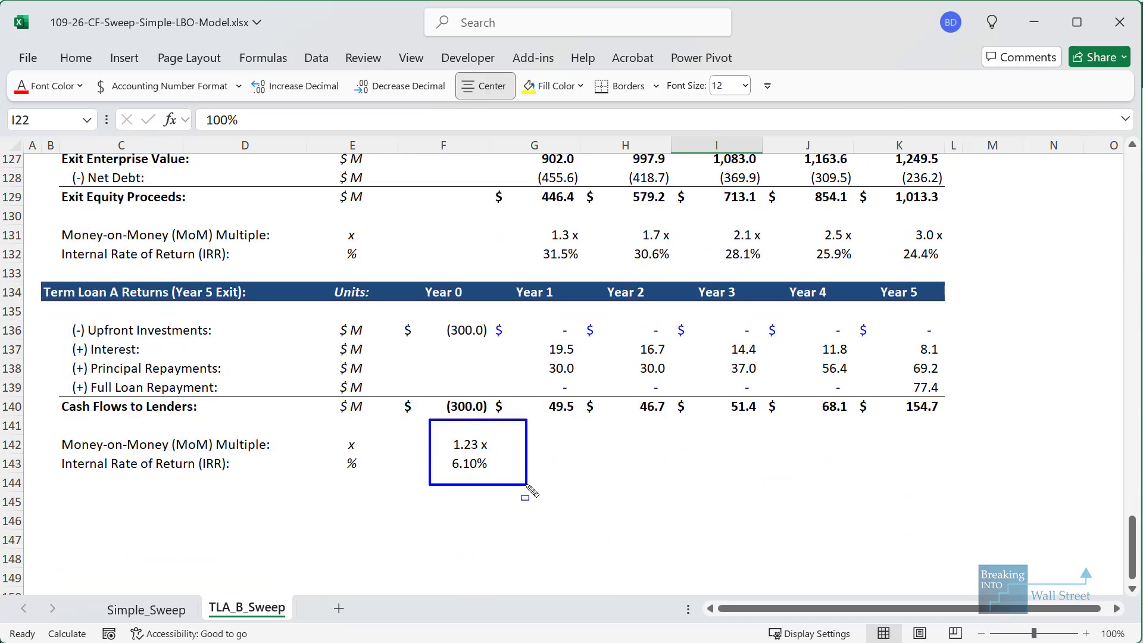
{"action": "key", "text": "Escape"}
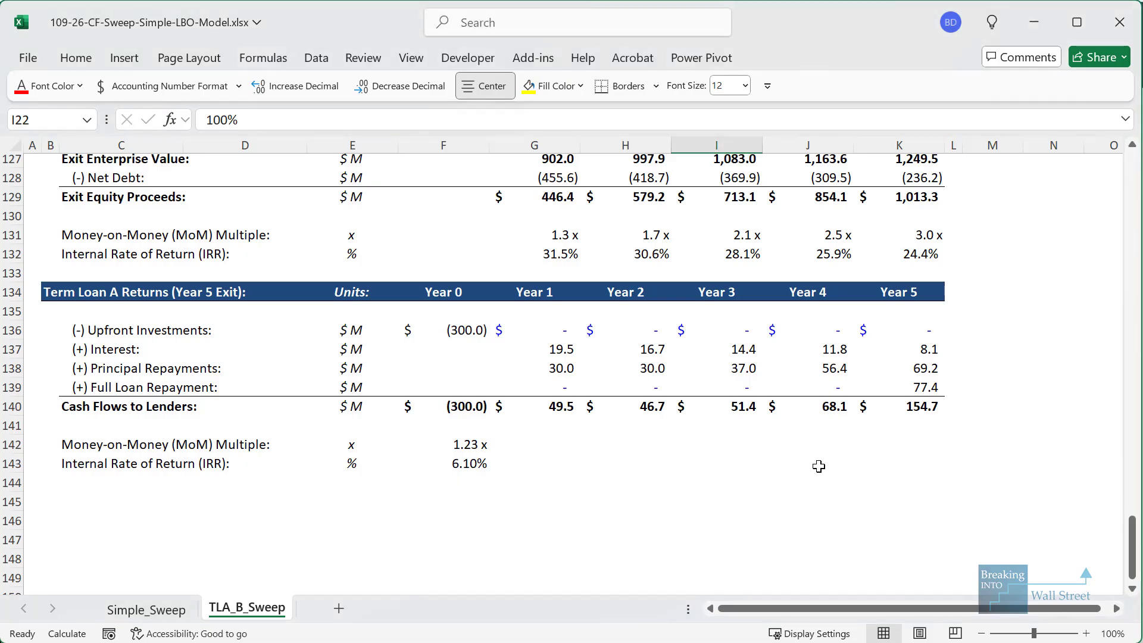
Undo the last change to the Term Loan A Cash Flow Sweep % and select the sheet title in B2.
{"action": "left_click_drag", "start_coordinate": [1132, 546], "coordinate": [1132, 178]}
{"action": "left_click", "coordinate": [738, 374]}
{"action": "key", "text": "ctrl+z"}
{"action": "scroll", "coordinate": [739, 373], "scroll_direction": "down", "scroll_amount": 3}
{"action": "scroll", "coordinate": [617, 366], "scroll_direction": "up", "scroll_amount": 3}
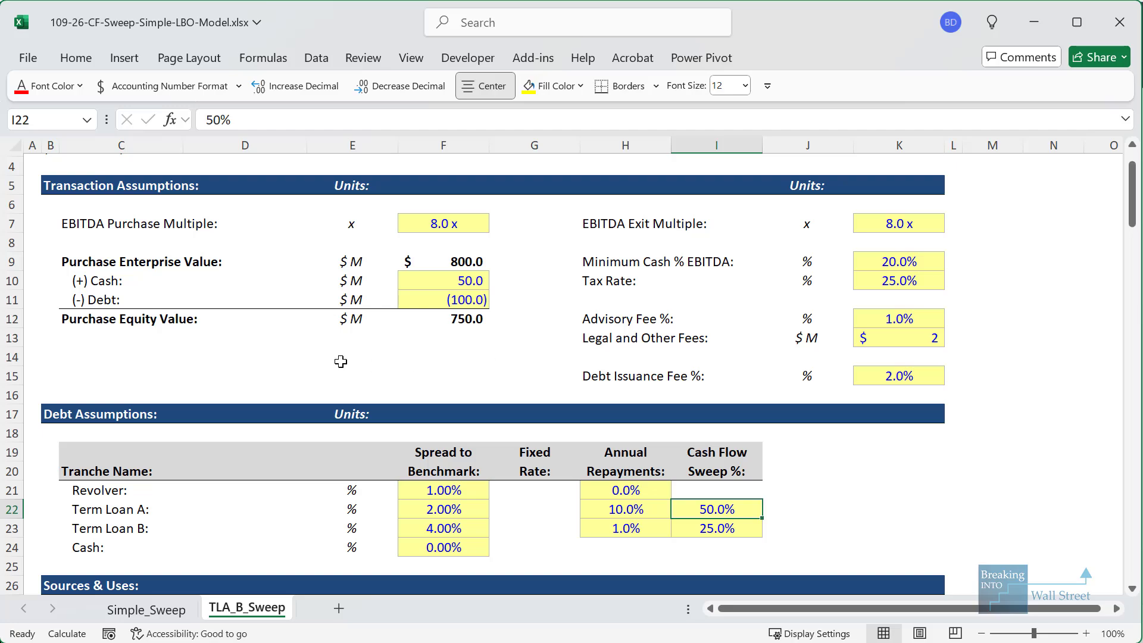
{"action": "left_click", "coordinate": [52, 185]}
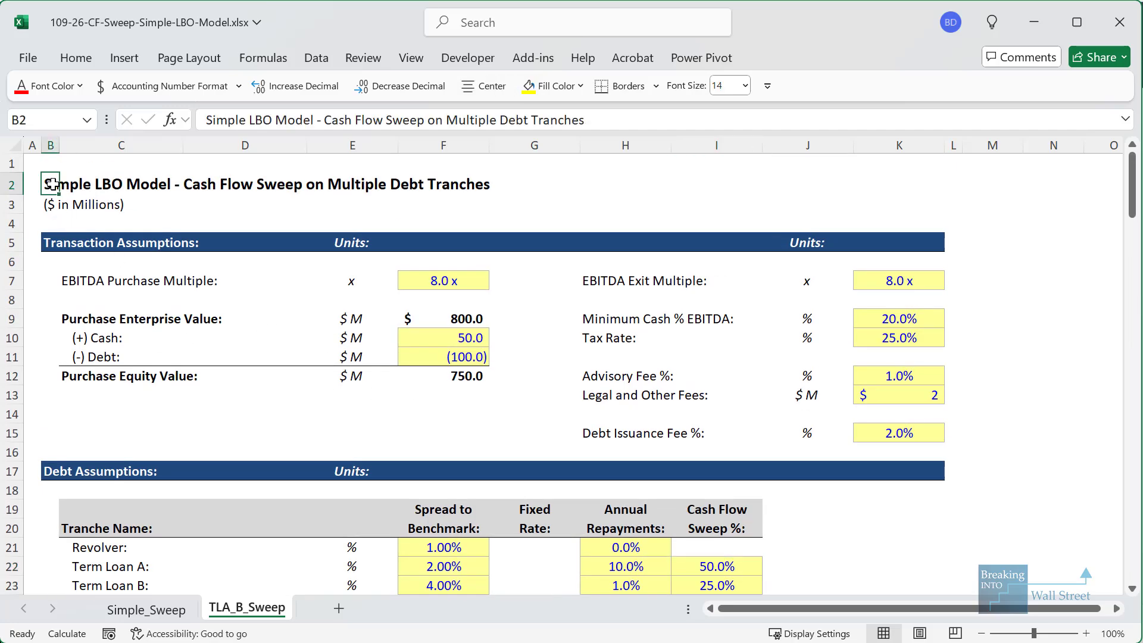